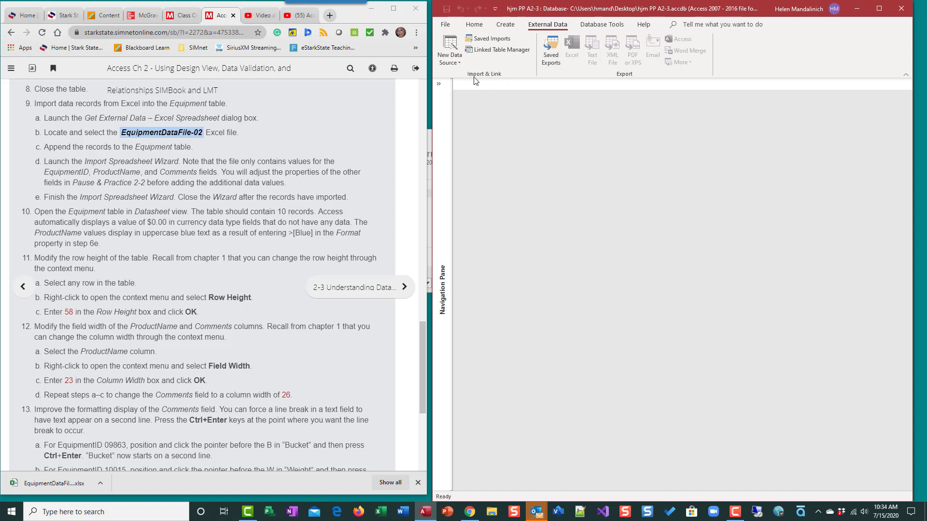
# - Start an import from an Excel file and choose EquipmentDataFile-02 (1).xlsx in the Downloads folder as the source
pyautogui.click(454, 56)
pyautogui.moveTo(468, 81)
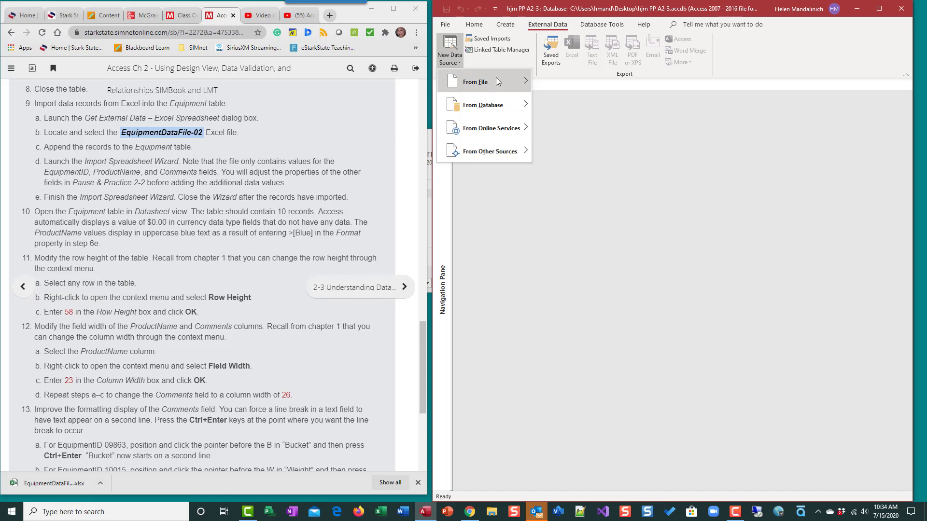
pyautogui.moveTo(497, 80)
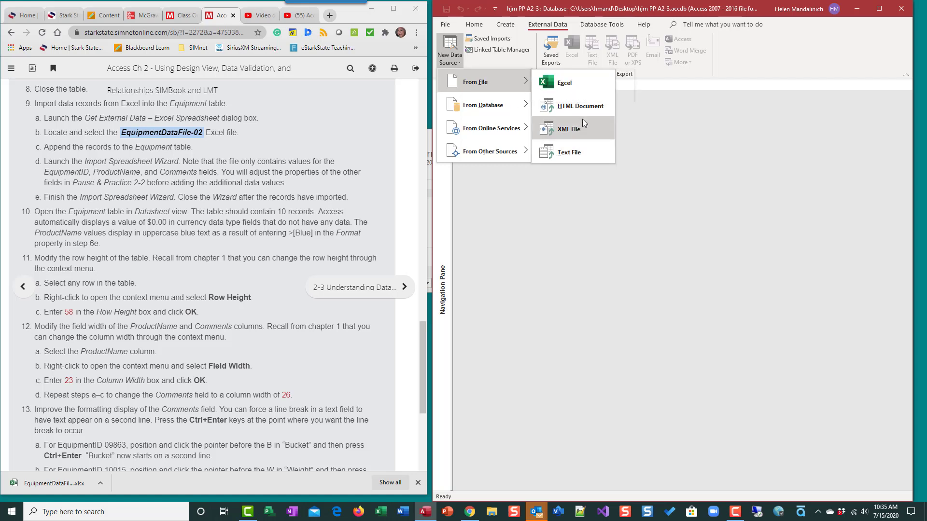
pyautogui.click(571, 84)
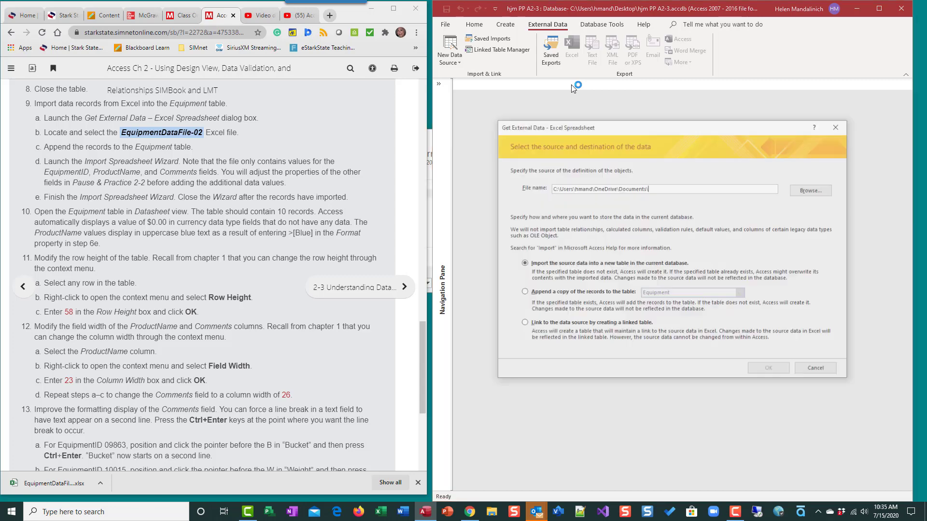
pyautogui.click(812, 192)
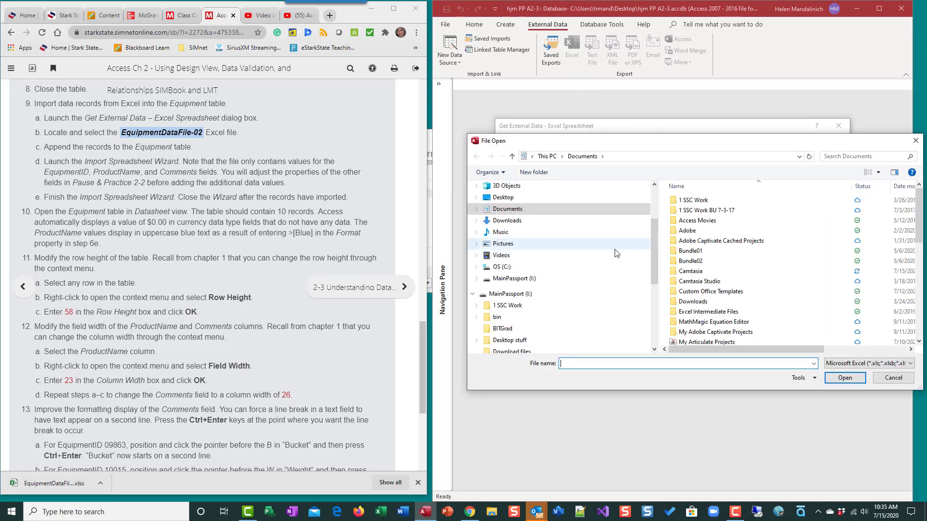
pyautogui.click(554, 221)
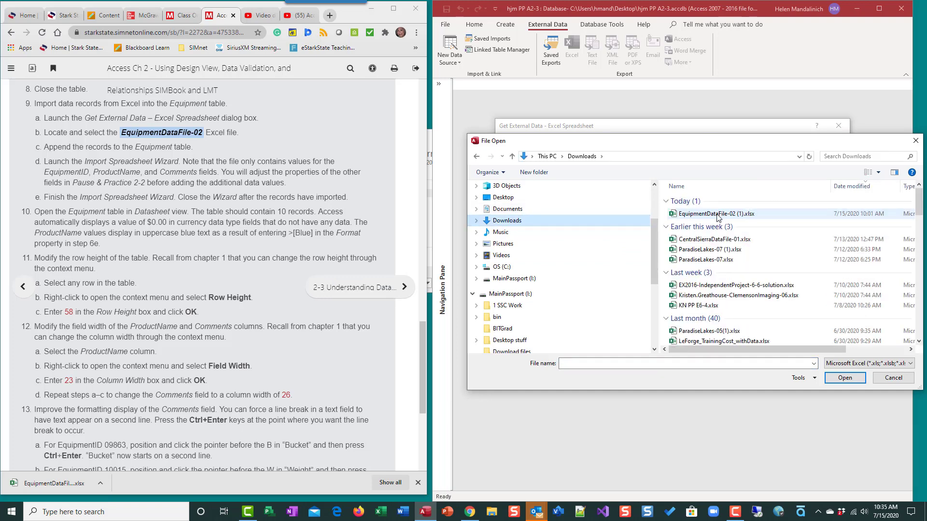
pyautogui.click(852, 188)
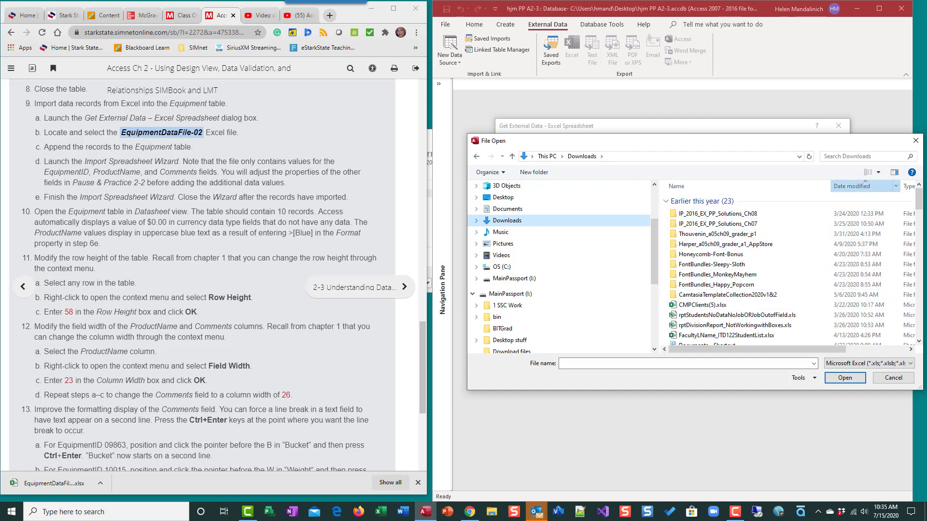
pyautogui.click(852, 186)
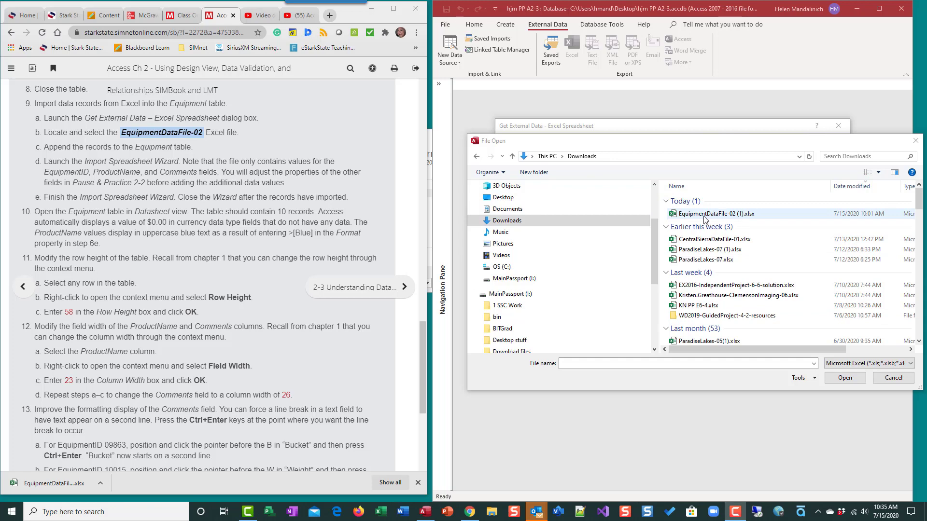
pyautogui.click(730, 215)
pyautogui.click(841, 378)
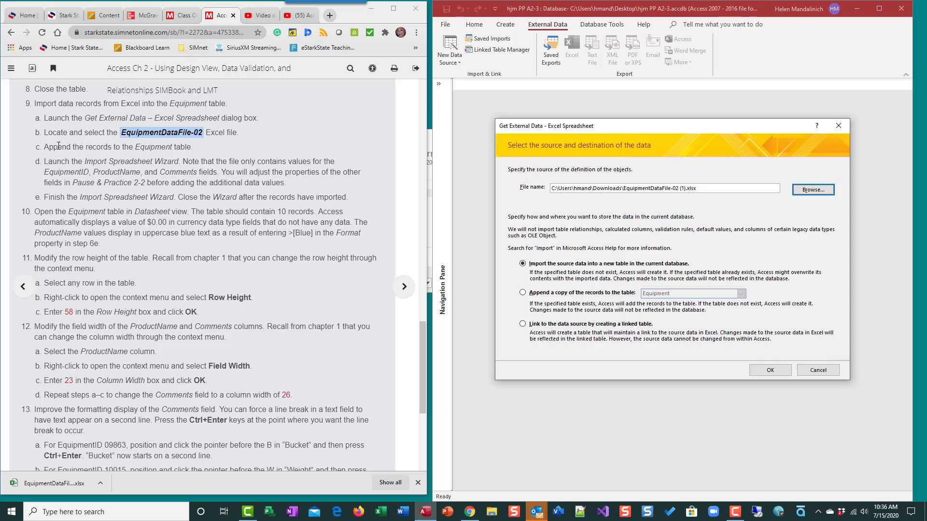
# - Set the import to append a copy of the records to the Equipment table and launch the Import Spreadsheet Wizard
pyautogui.click(522, 293)
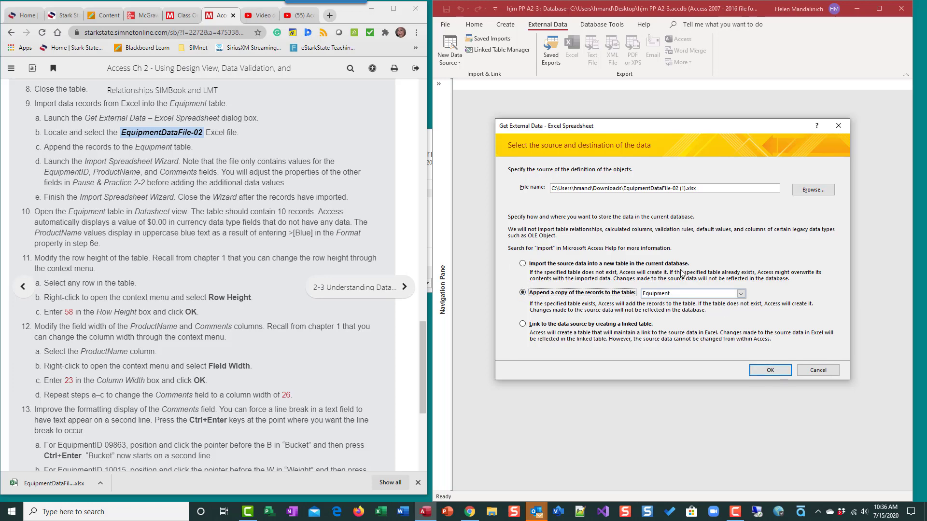
pyautogui.click(741, 294)
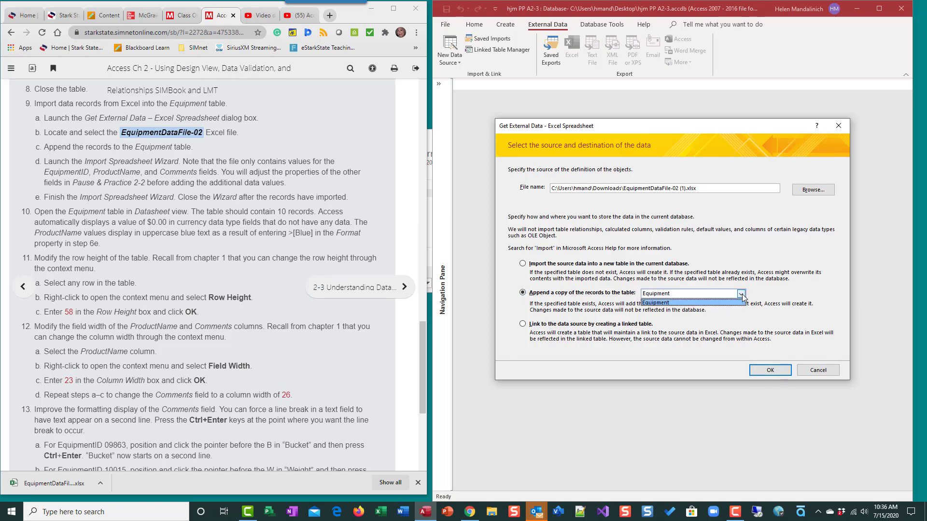
pyautogui.click(741, 294)
pyautogui.click(742, 294)
pyautogui.click(742, 295)
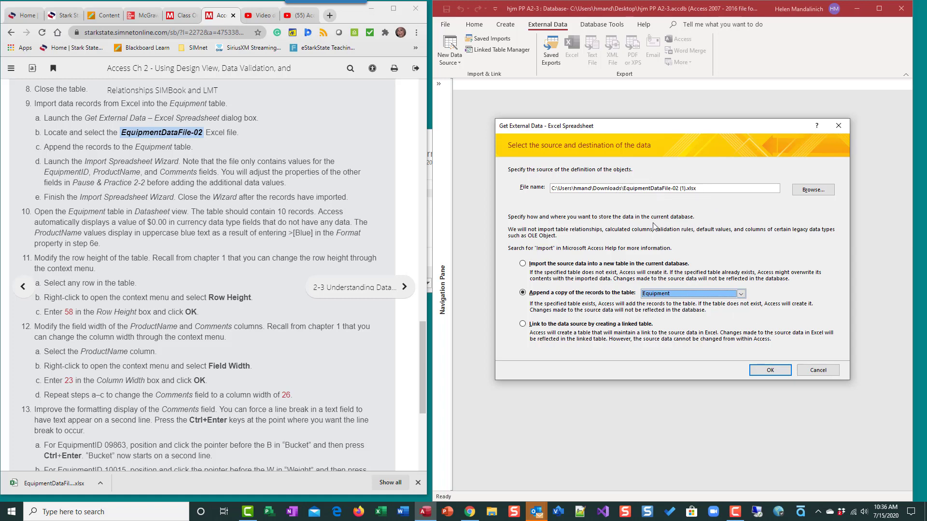
pyautogui.click(765, 371)
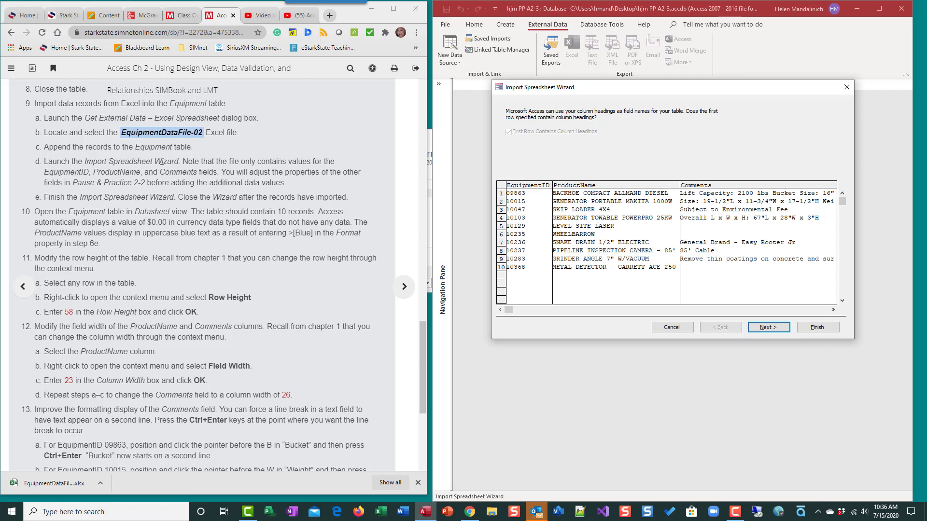
# - Try to finish the wizard's import into the Equipment table, and cancel the wizard
pyautogui.click(760, 329)
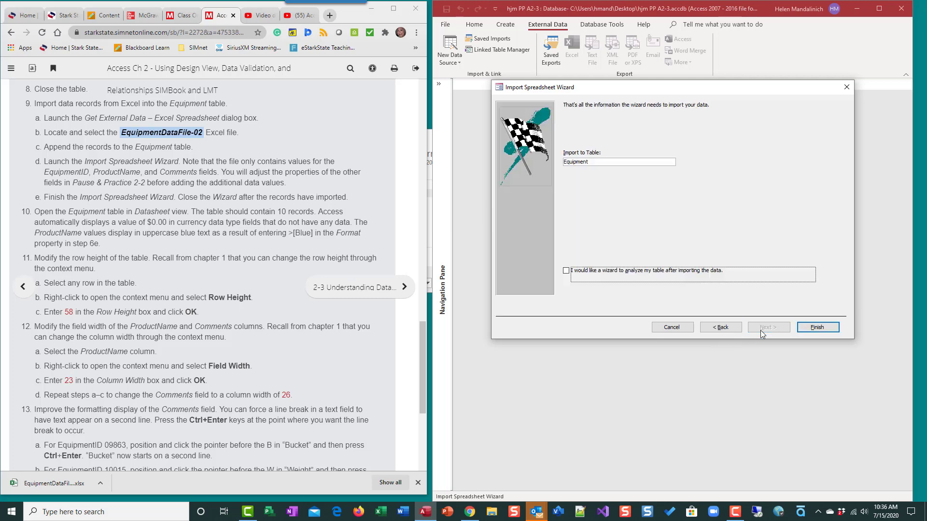
pyautogui.click(830, 329)
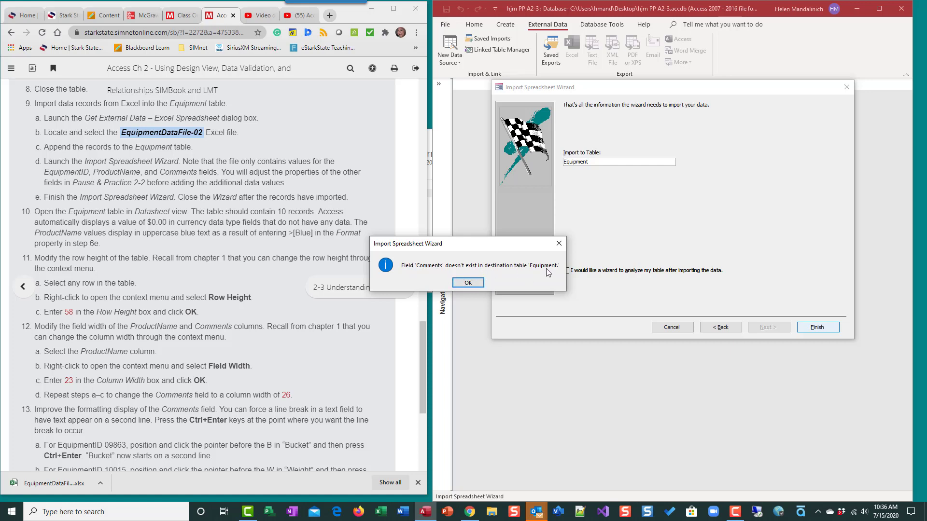
pyautogui.click(467, 285)
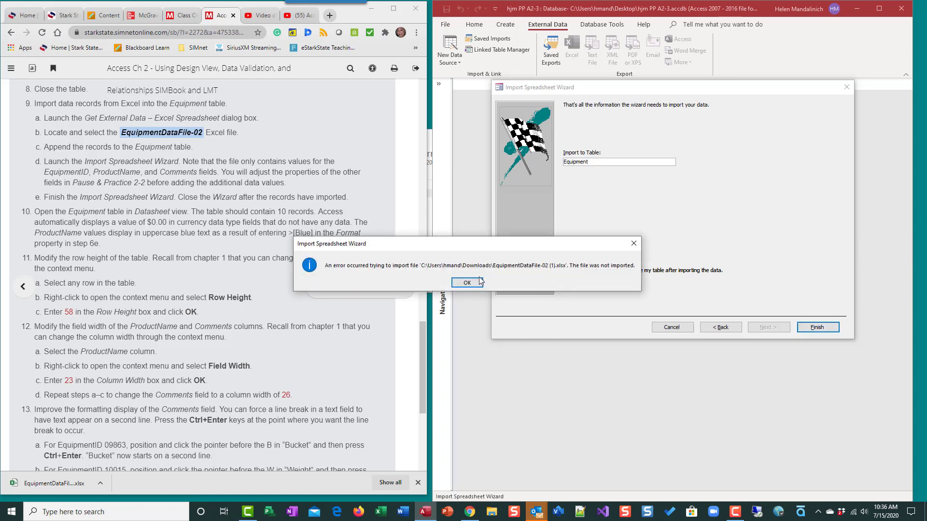
pyautogui.click(471, 285)
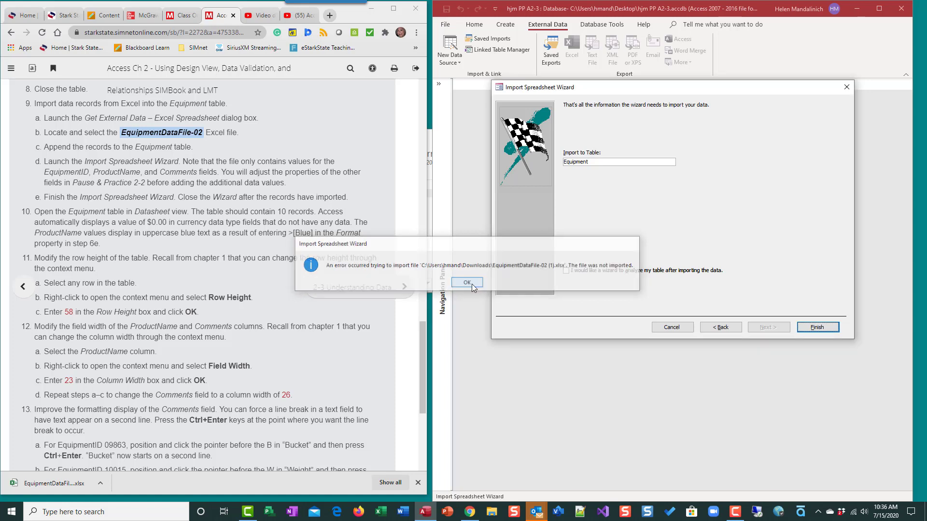
pyautogui.click(684, 331)
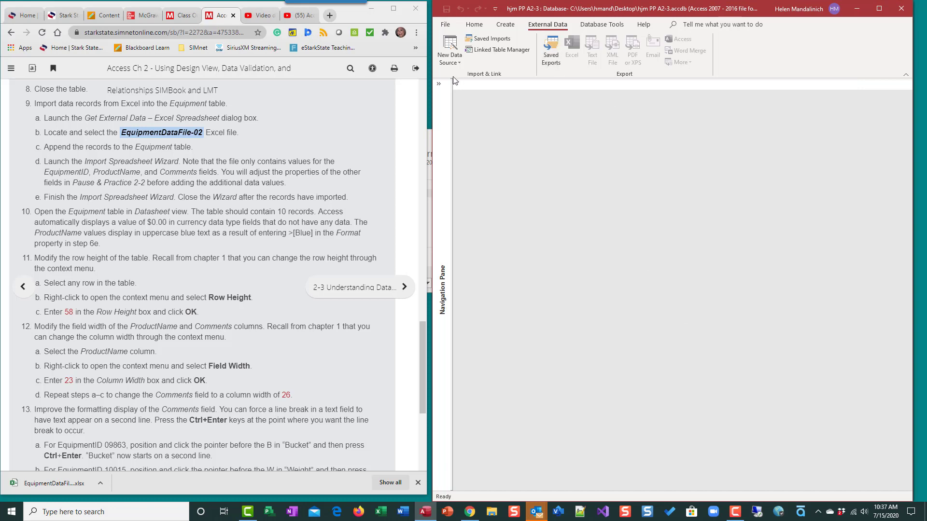
# - Open the Equipment table from the list of database objects and switch it to Design view
pyautogui.click(442, 83)
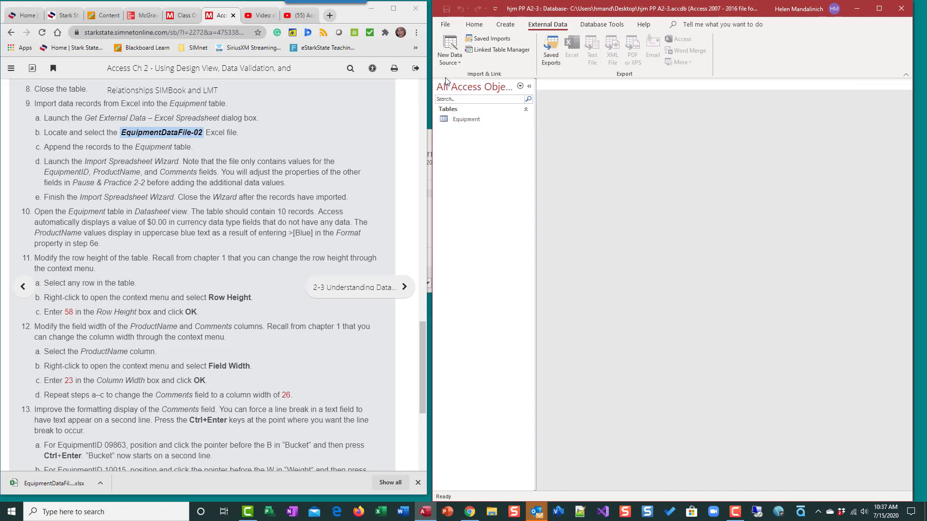
pyautogui.doubleClick(456, 120)
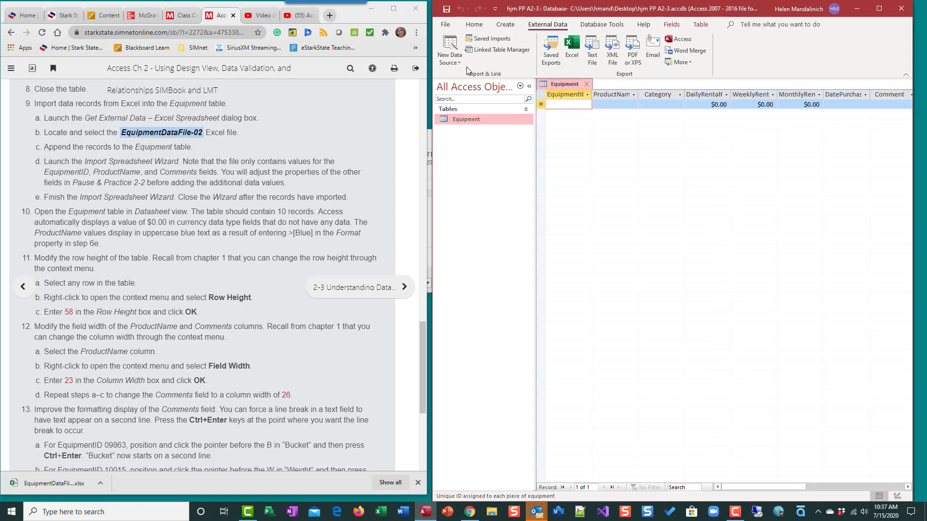
pyautogui.click(474, 25)
pyautogui.click(446, 46)
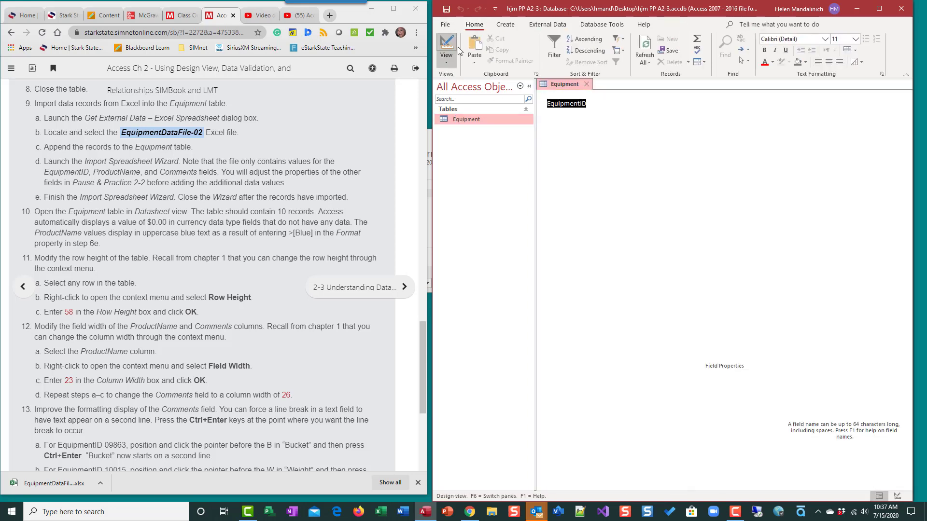
# - Rename the Comment field to Comments, and save and close the Equipment table
pyautogui.click(580, 168)
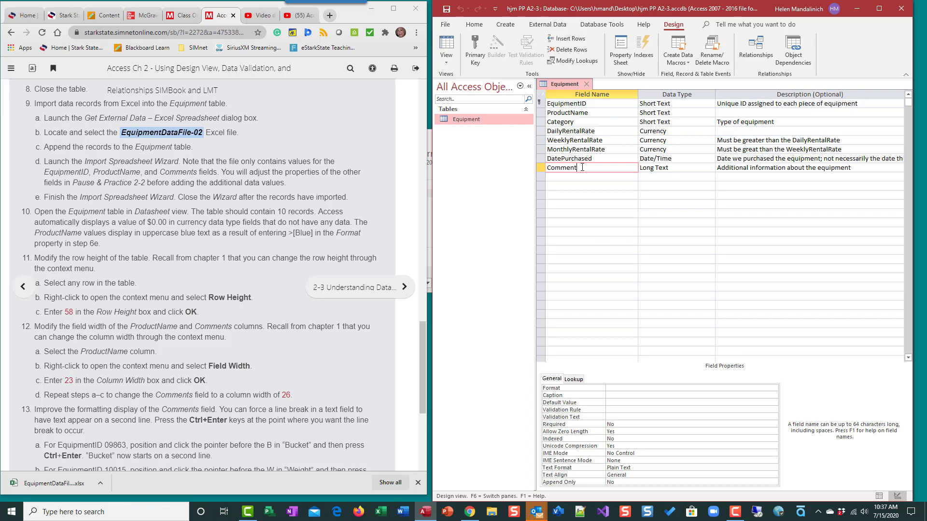
pyautogui.write('s')
pyautogui.scroll(5, 336, 213)
pyautogui.scroll(3, 337, 213)
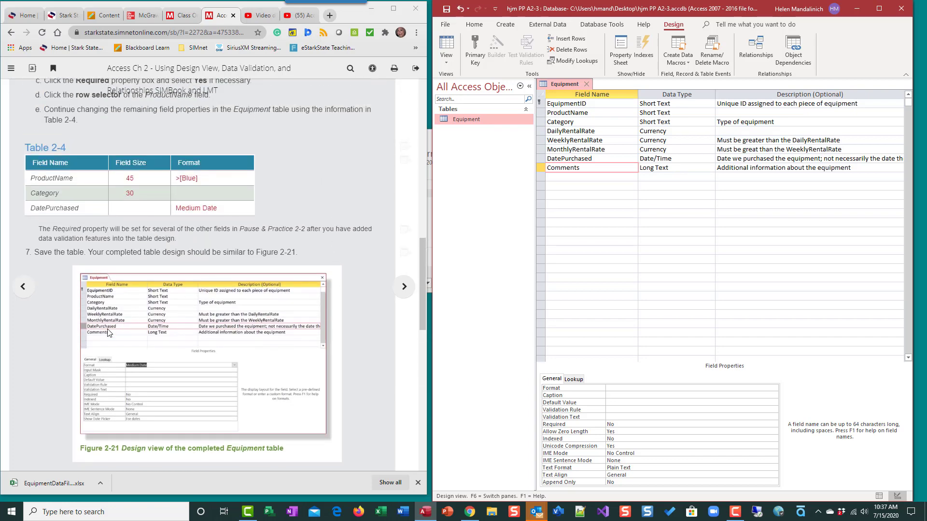
pyautogui.scroll(-9, 318, 290)
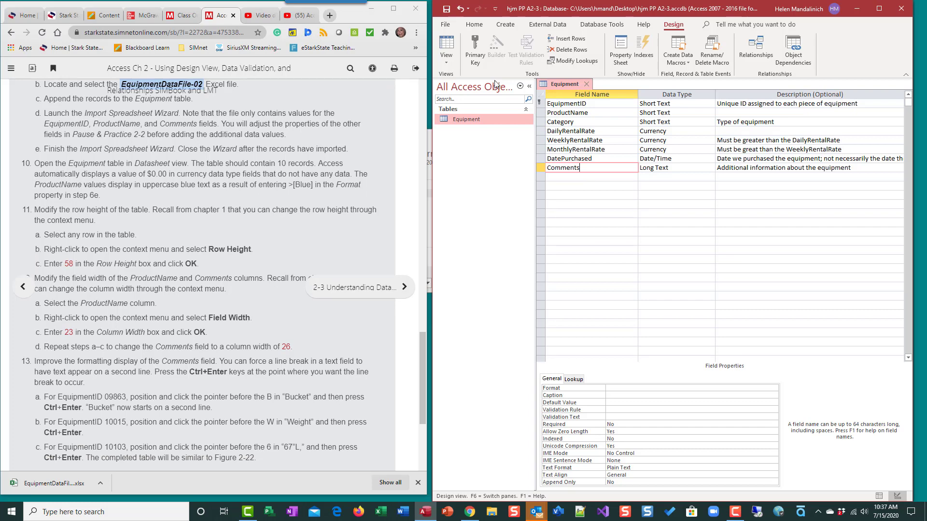
pyautogui.click(447, 8)
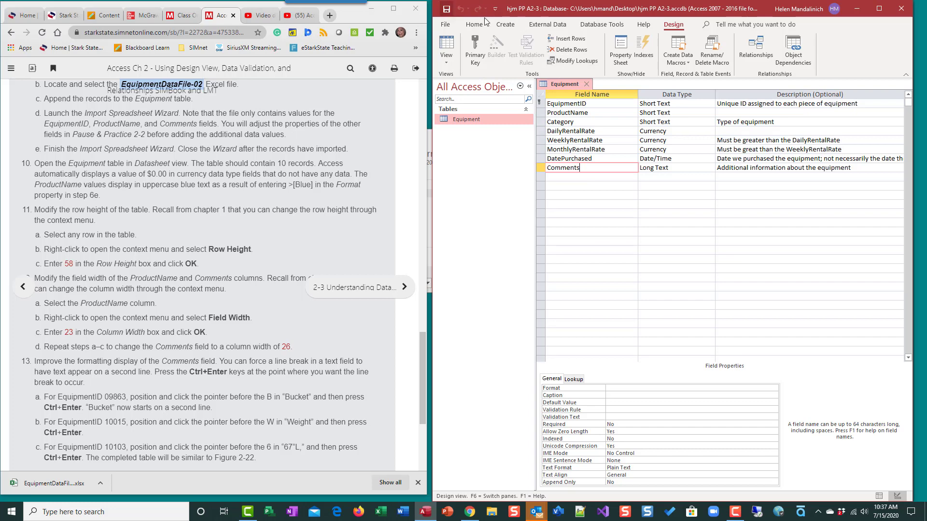
pyautogui.click(585, 84)
pyautogui.click(529, 86)
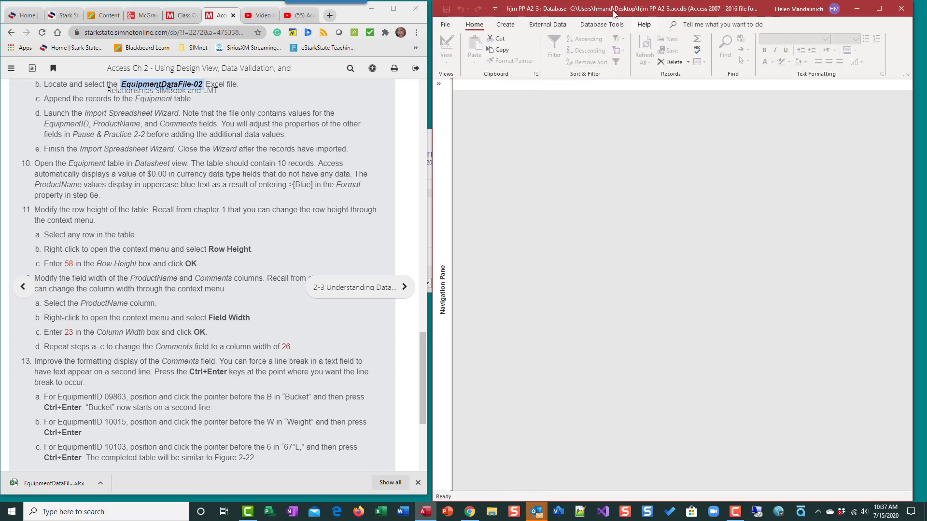
# - Start a new Excel spreadsheet import with EquipmentDataFile-02 (1).xlsx from the Downloads folder as the source file
pyautogui.click(554, 26)
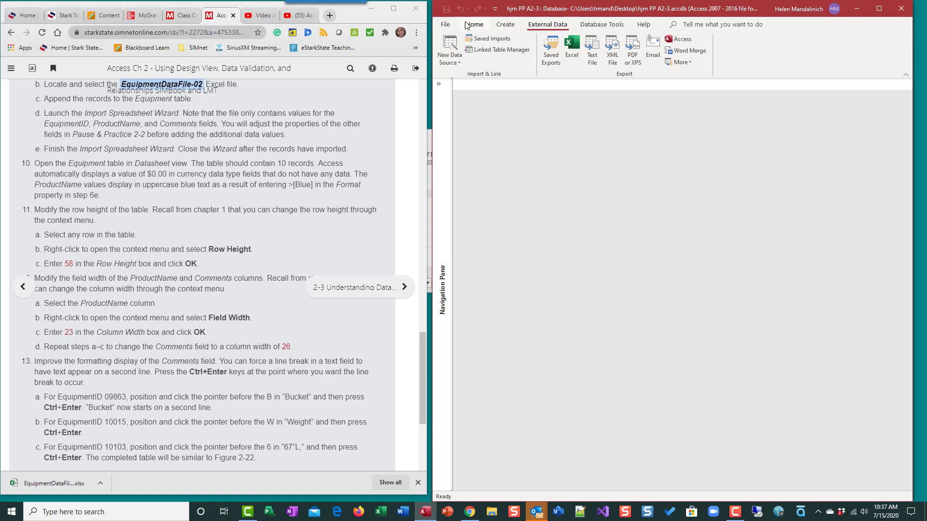
pyautogui.click(454, 61)
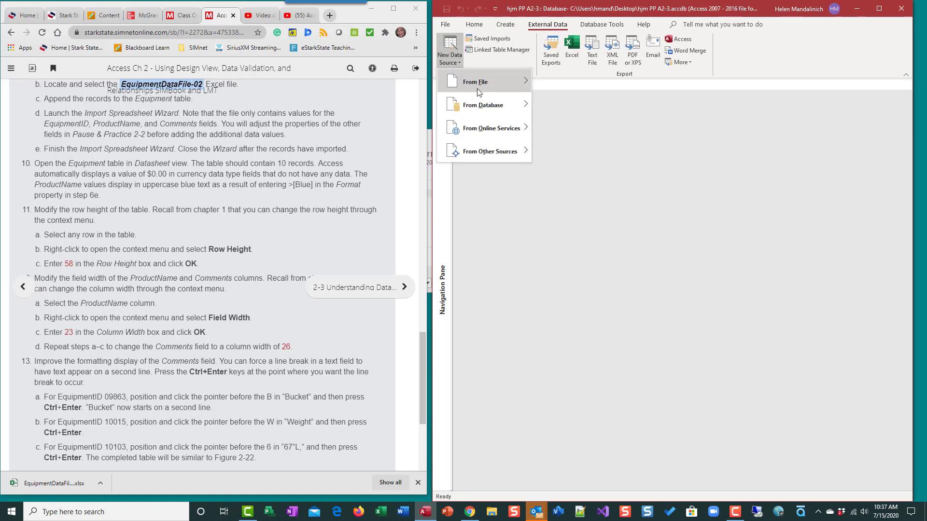
pyautogui.moveTo(479, 88)
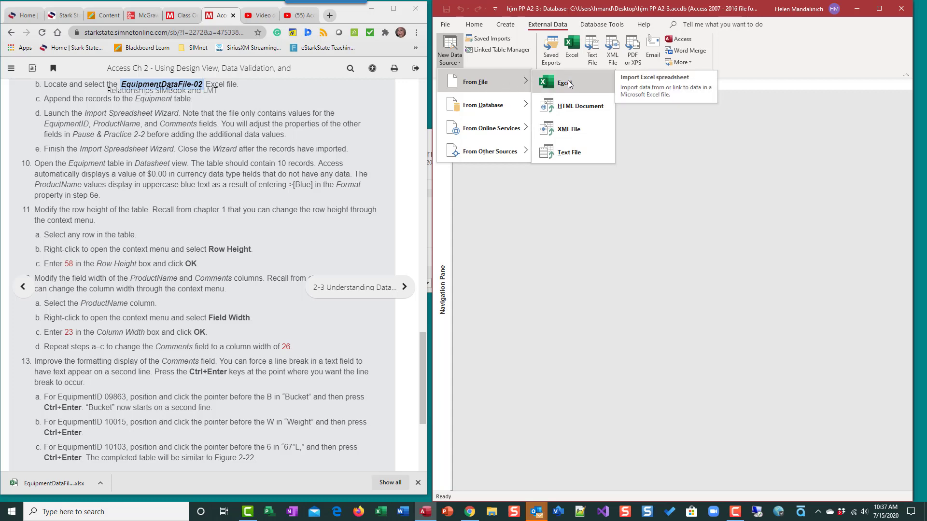
pyautogui.click(568, 83)
pyautogui.click(813, 189)
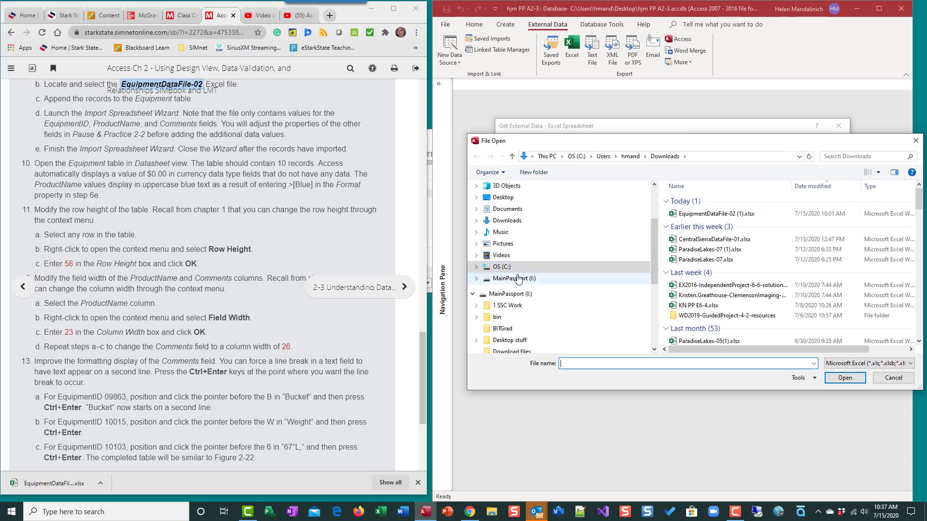
pyautogui.click(507, 220)
pyautogui.click(709, 214)
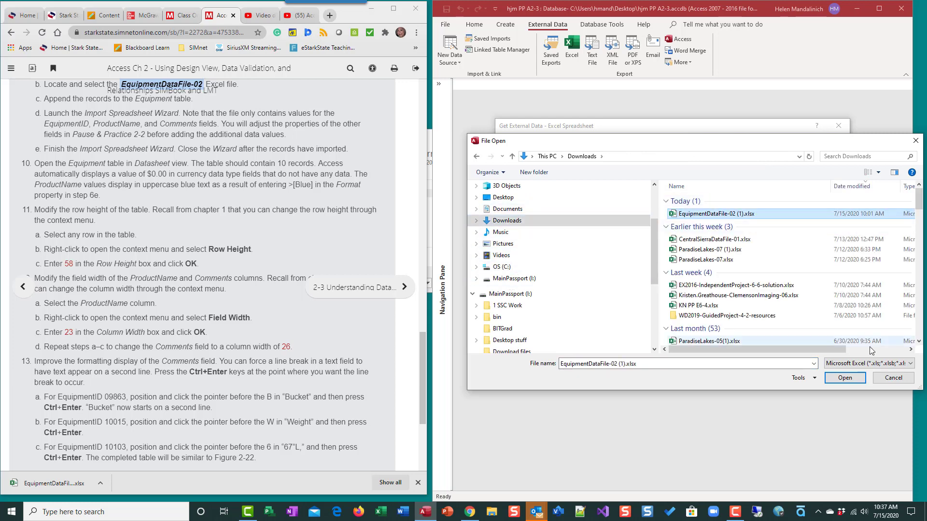
pyautogui.click(845, 377)
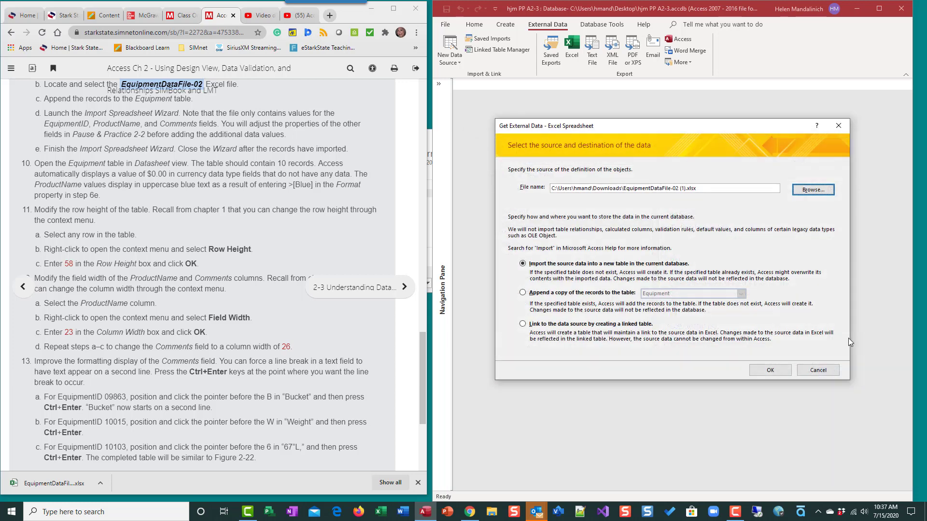
# - Choose to append the records to the Equipment table, launch the import wizard and examine the Comments column in its preview
pyautogui.click(523, 294)
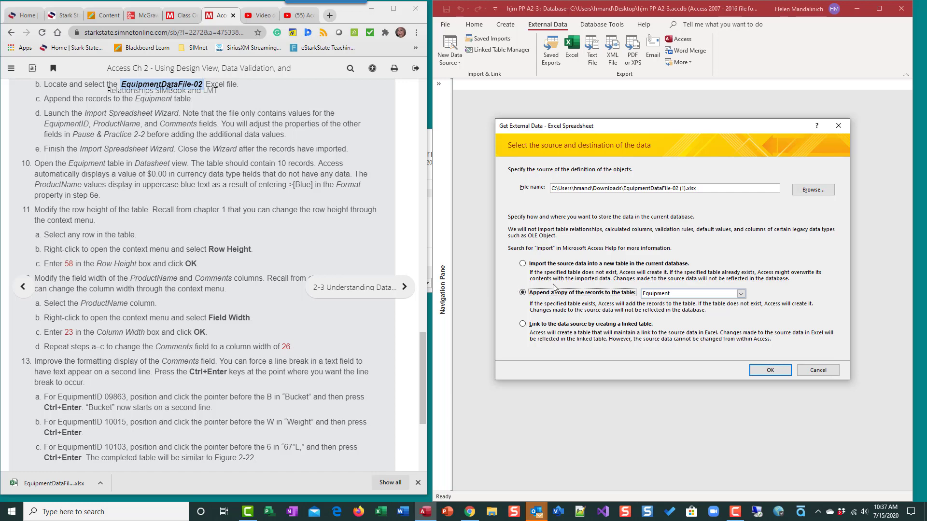
pyautogui.click(755, 371)
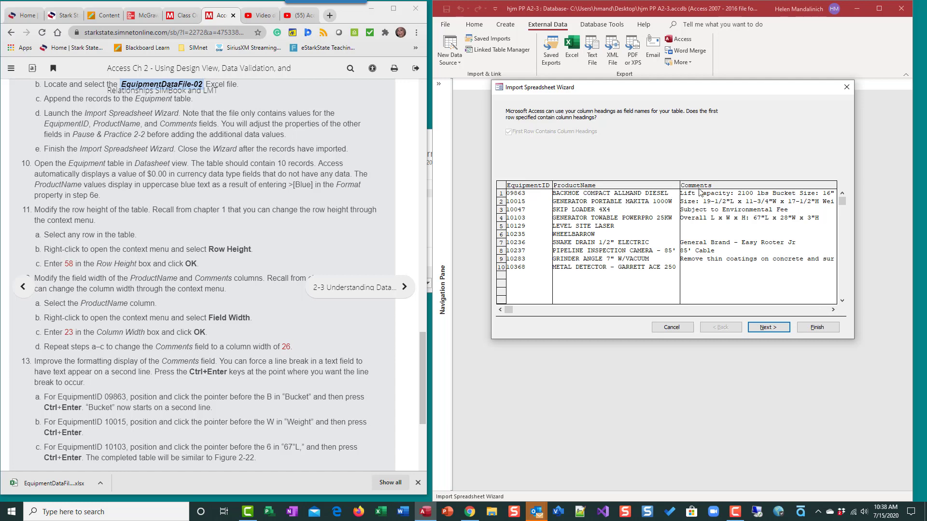
pyautogui.click(833, 310)
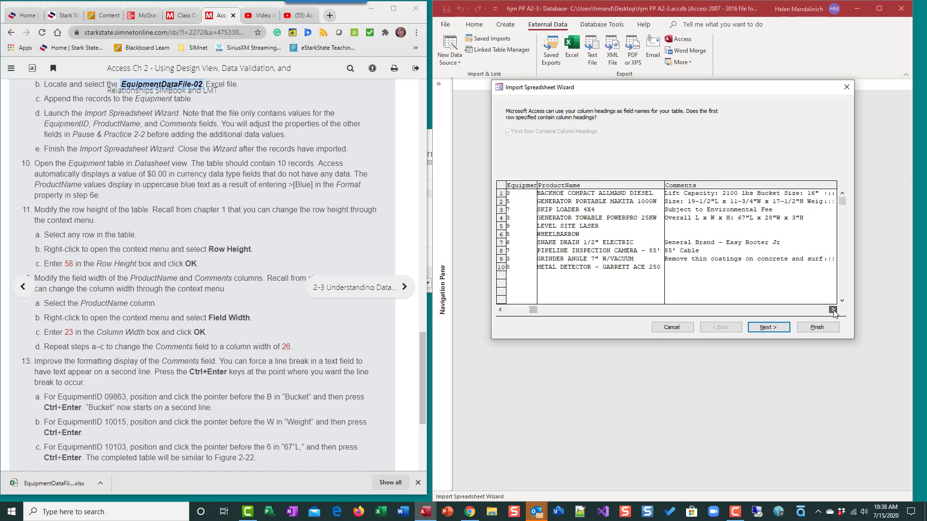
pyautogui.moveTo(833, 310); pyautogui.dragTo(833, 310)
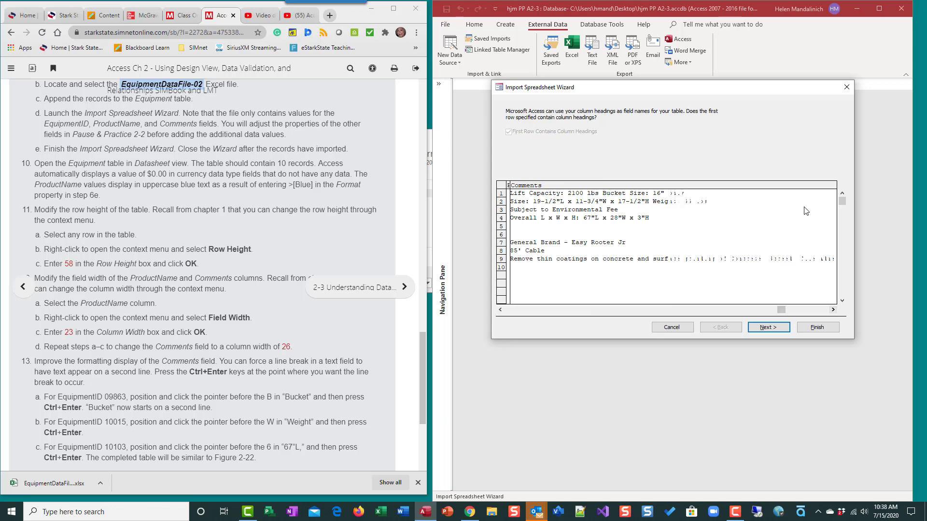
# - Finish the spreadsheet import into the Equipment table and close the wizard without saving the import steps
pyautogui.click(768, 328)
pyautogui.click(814, 329)
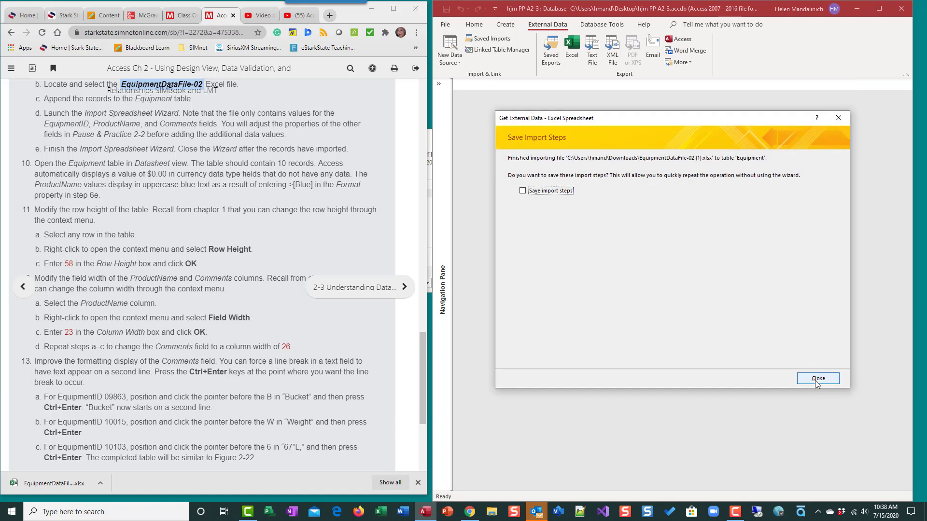
pyautogui.click(816, 381)
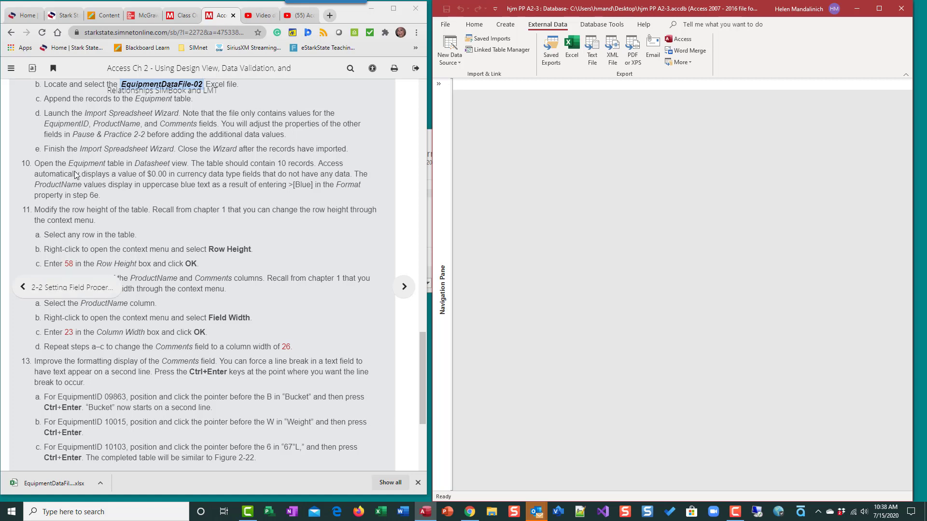
# - Open the Equipment table in Datasheet view and collapse the list of database objects
pyautogui.click(439, 84)
pyautogui.doubleClick(451, 121)
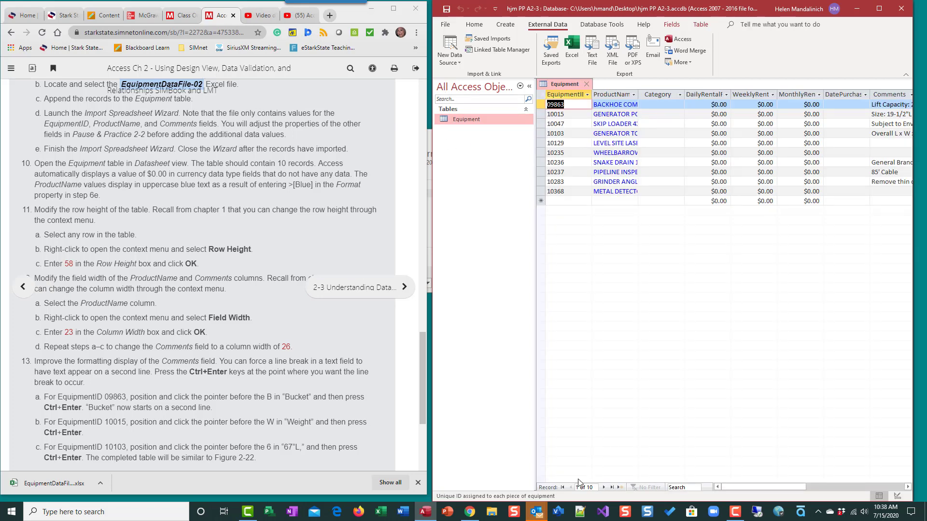
pyautogui.click(529, 87)
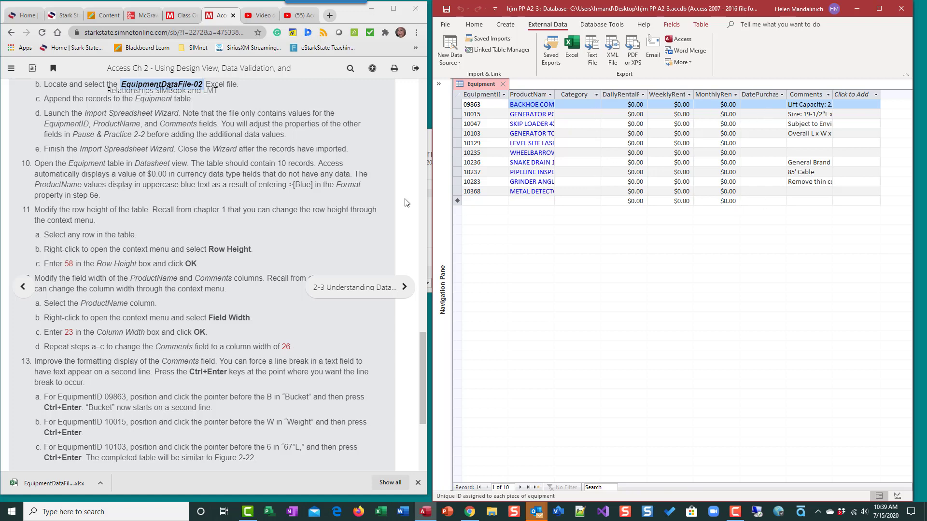
# - Set the row height of the Equipment datasheet to 58
pyautogui.scroll(-2, 332, 193)
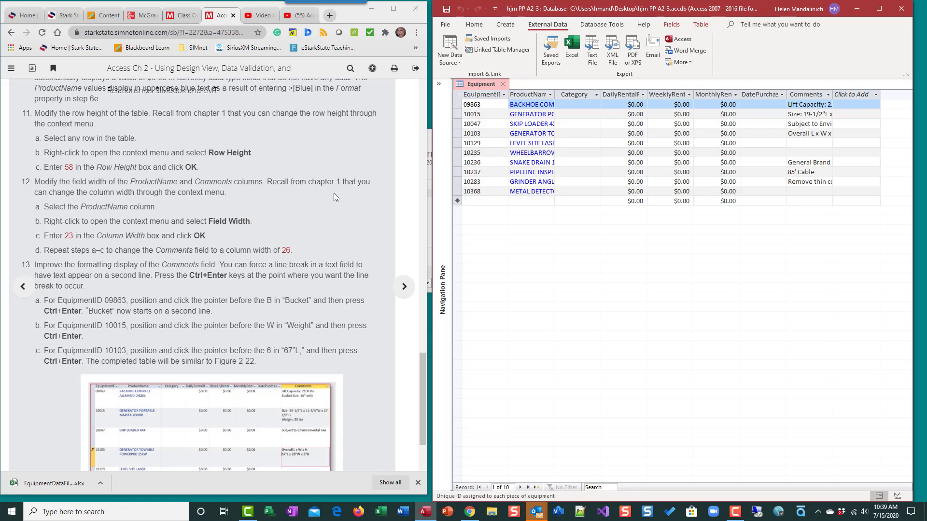
pyautogui.scroll(3, 333, 193)
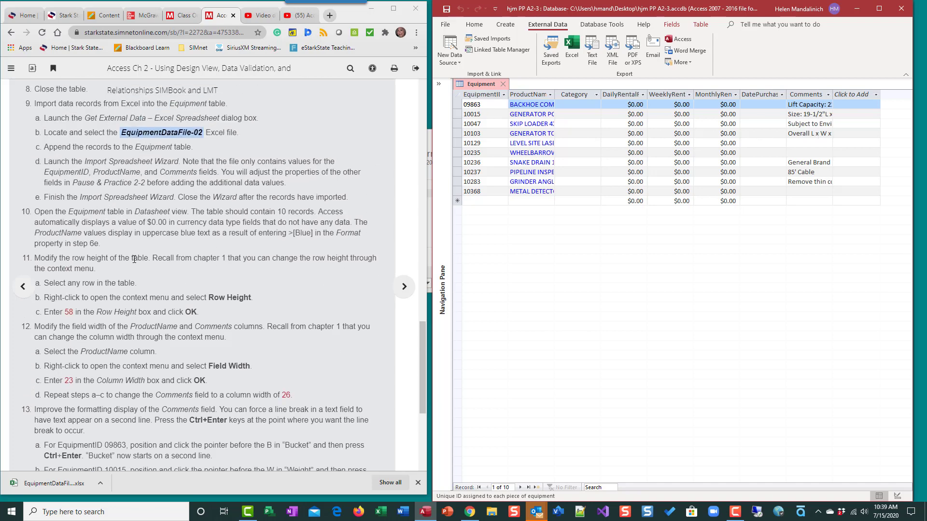
pyautogui.scroll(-1, 134, 259)
pyautogui.scroll(-1, 134, 259)
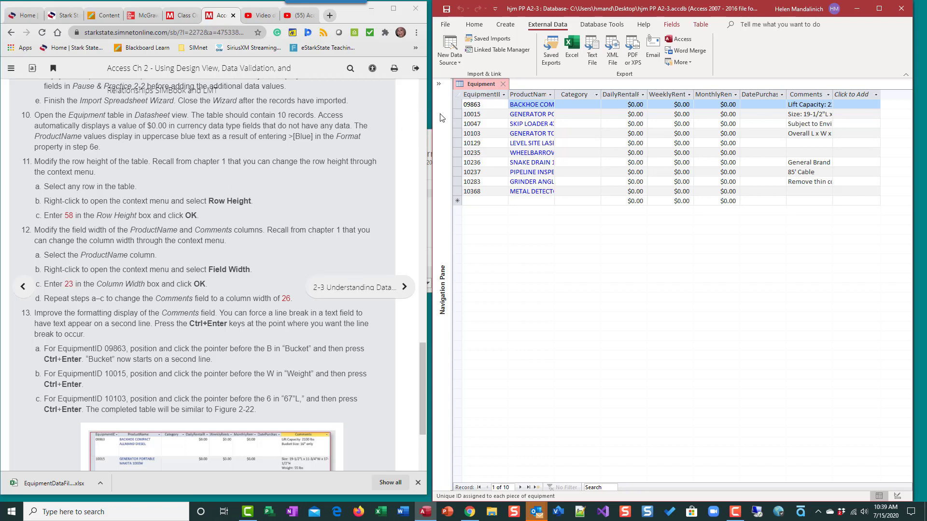
pyautogui.click(459, 105)
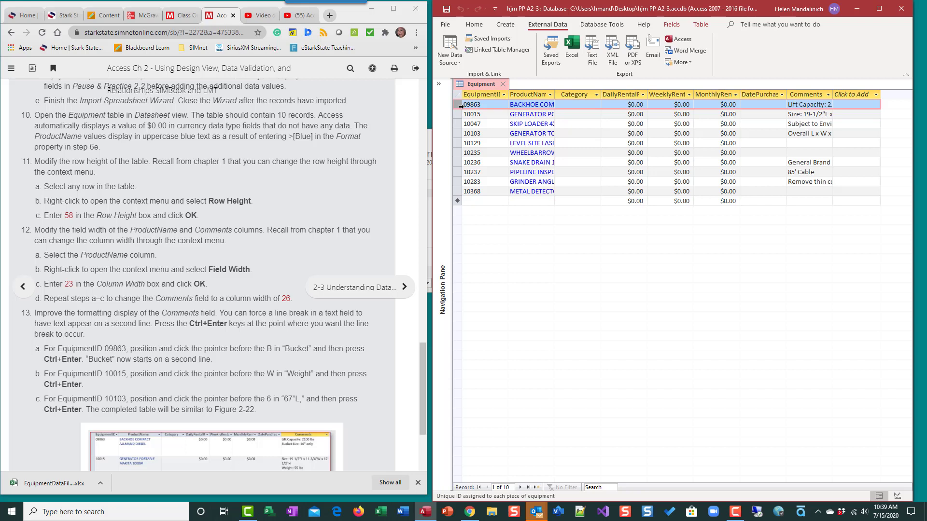
pyautogui.rightClick(459, 105)
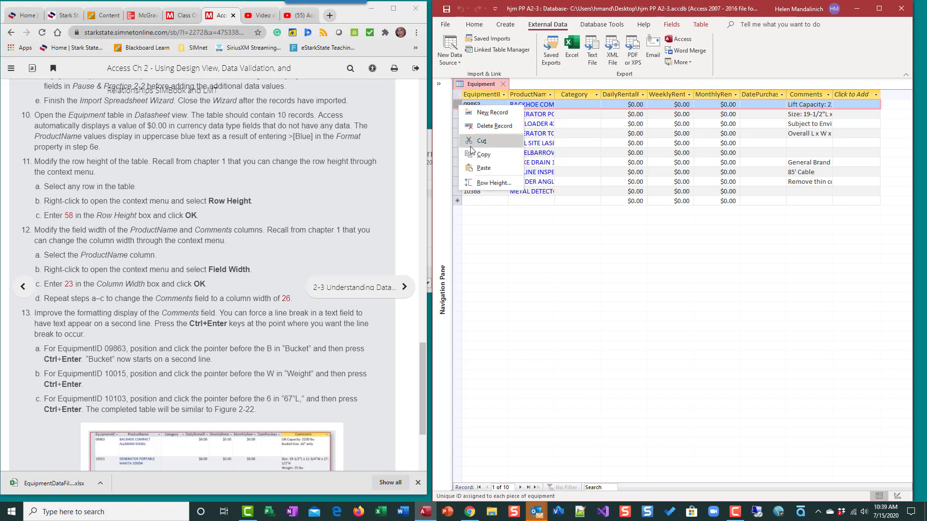
pyautogui.click(547, 251)
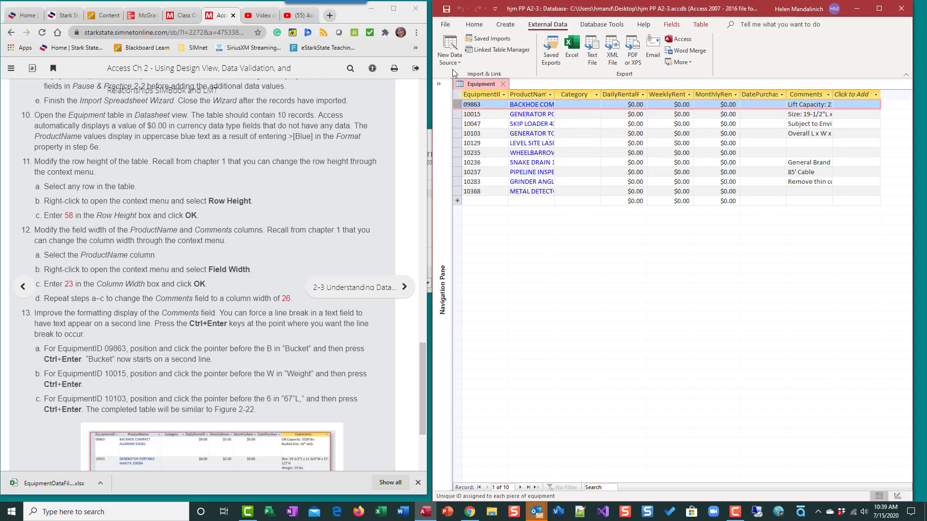
pyautogui.rightClick(457, 105)
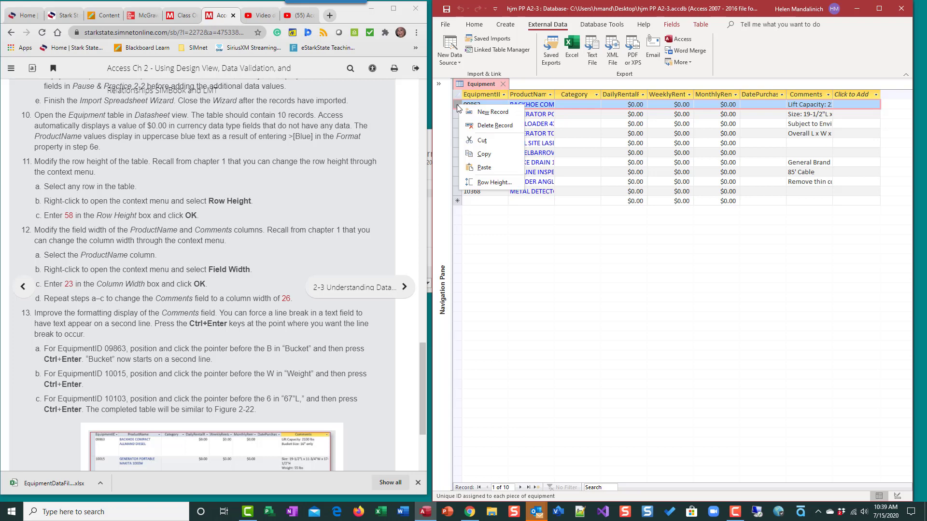
pyautogui.click(479, 184)
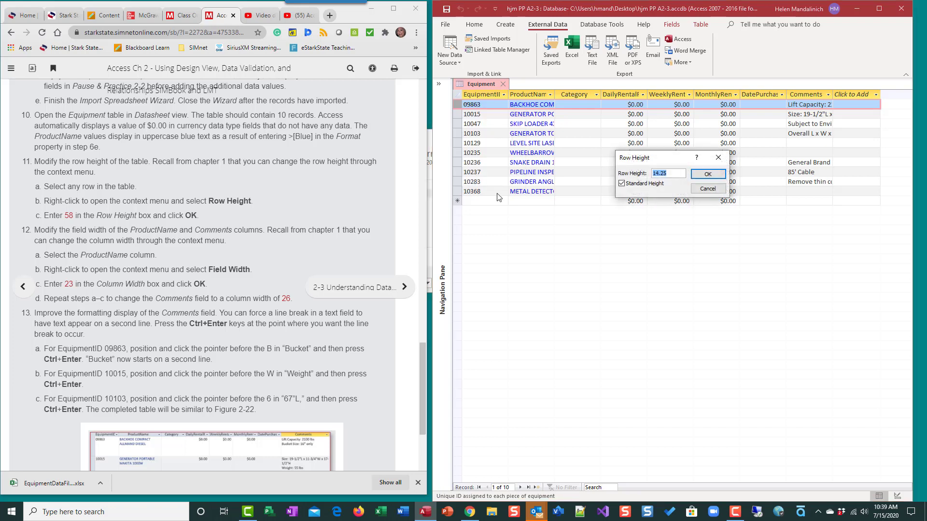
pyautogui.click(683, 177)
pyautogui.press('BackSpace')
pyautogui.press('BackSpace')
pyautogui.press('BackSpace')
pyautogui.press('BackSpace')
pyautogui.press('BackSpace')
pyautogui.press('Num_Lock')
pyautogui.write('58')
pyautogui.click(696, 175)
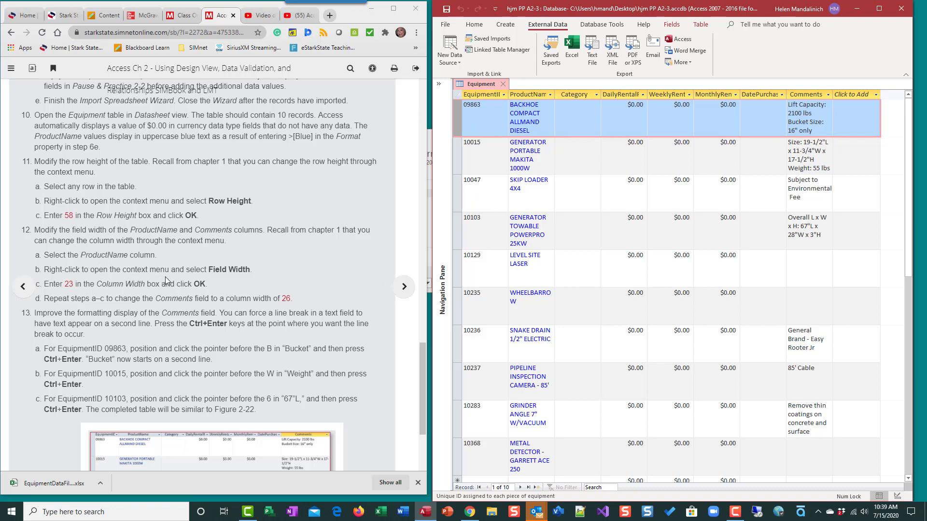
pyautogui.click(537, 94)
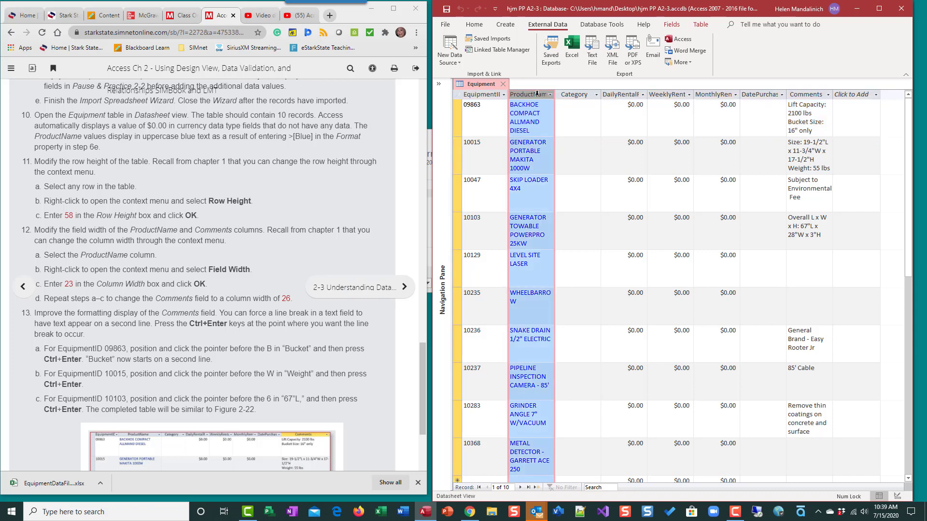
pyautogui.rightClick(537, 94)
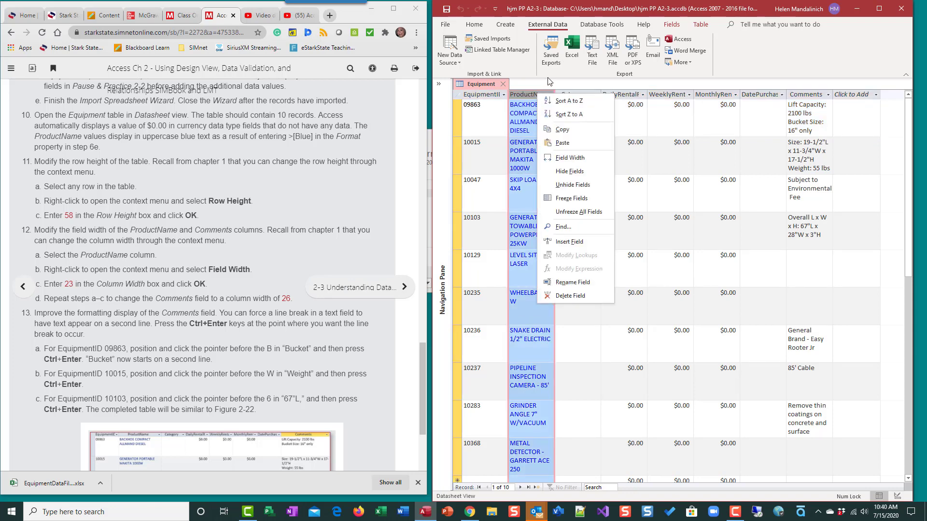
pyautogui.click(549, 80)
pyautogui.click(532, 151)
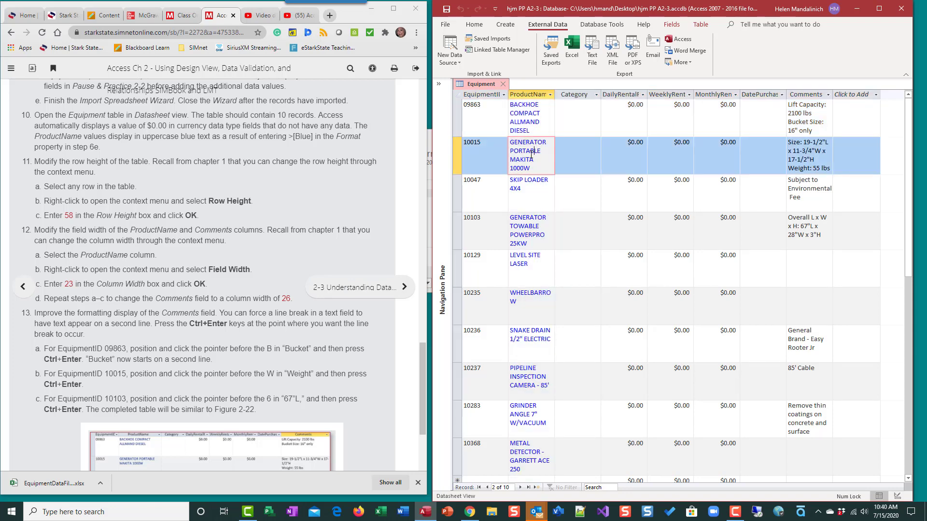
# - Set the field width of the ProductName column to 23
pyautogui.click(540, 94)
pyautogui.rightClick(539, 94)
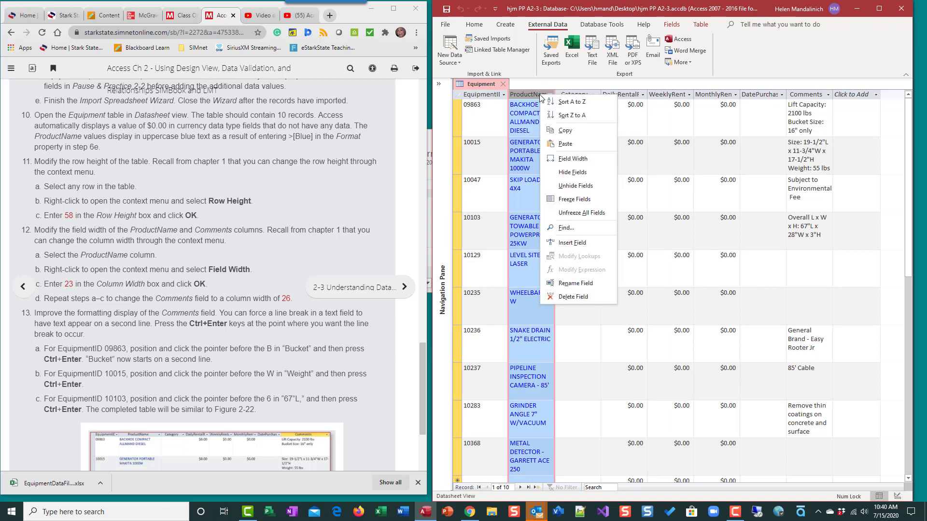
pyautogui.click(566, 159)
pyautogui.write('23')
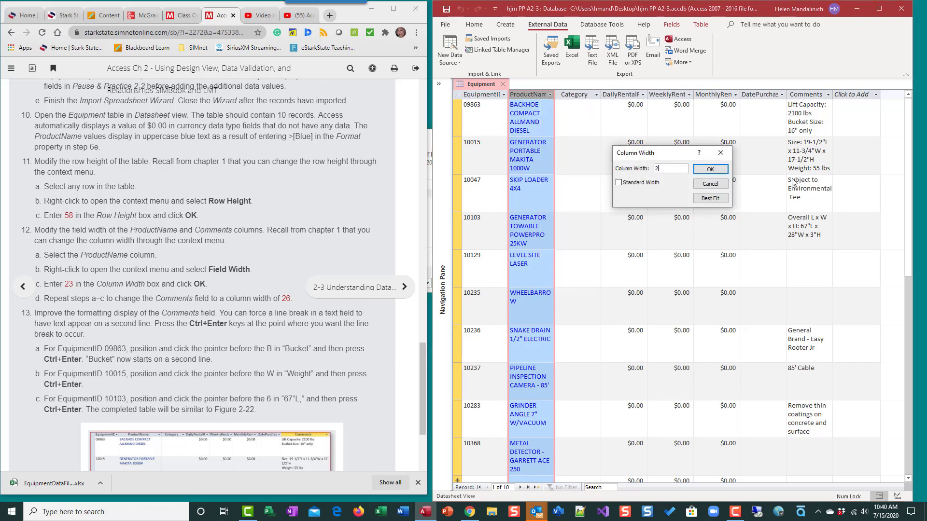
pyautogui.click(721, 169)
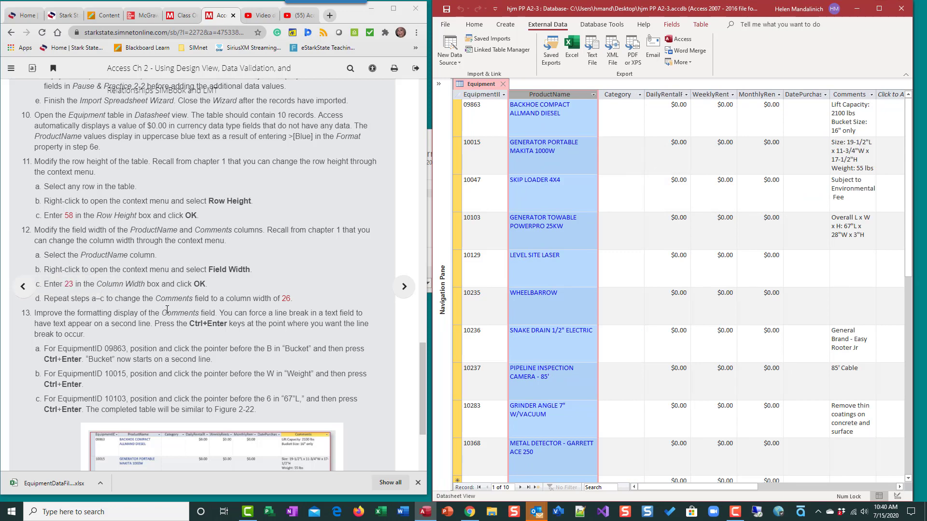
# - Set the field width of the Comments column to 26
pyautogui.click(853, 94)
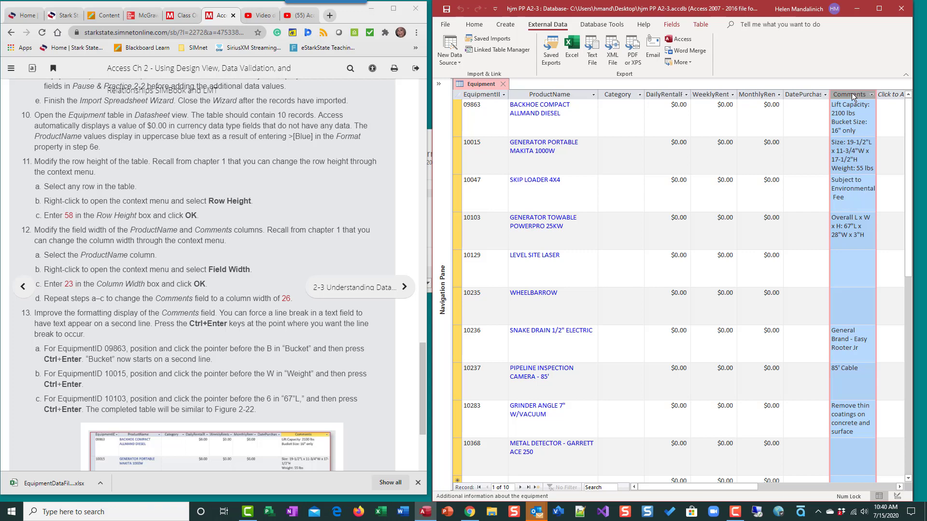
pyautogui.rightClick(851, 93)
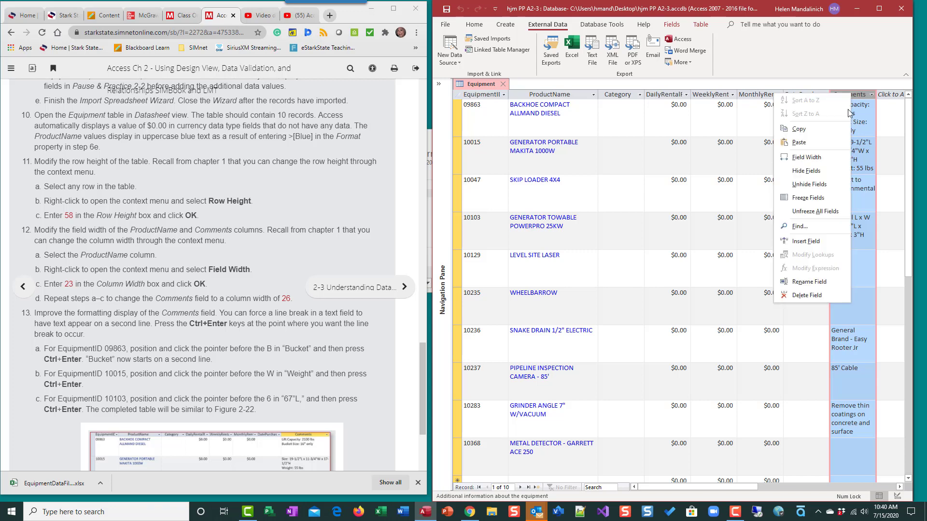
pyautogui.click(822, 159)
pyautogui.write('26')
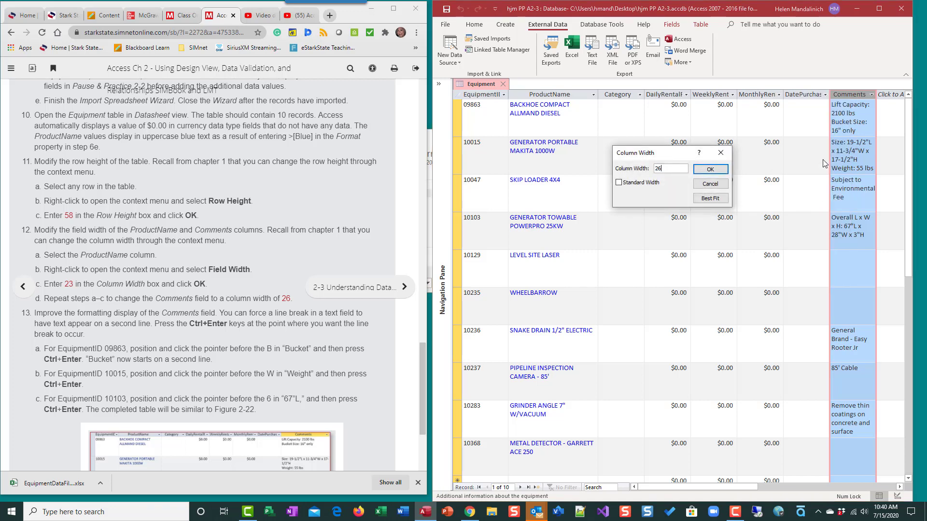
pyautogui.click(716, 166)
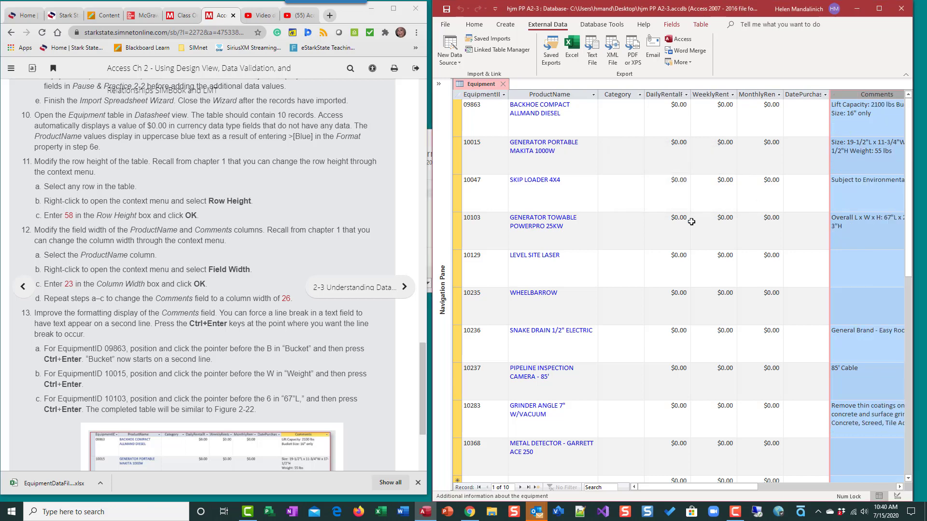
# - Enter 23 again as the ProductName column's field width
pyautogui.click(541, 94)
pyautogui.rightClick(541, 94)
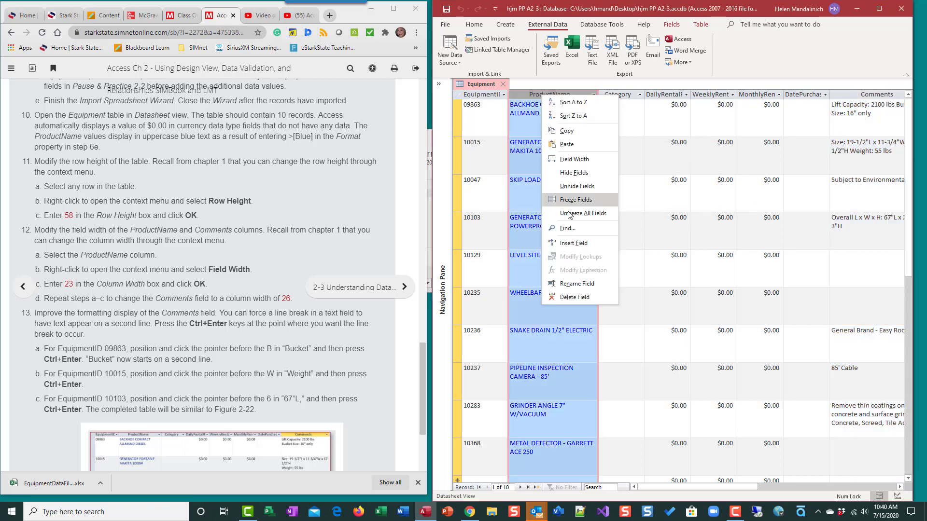
pyautogui.click(573, 159)
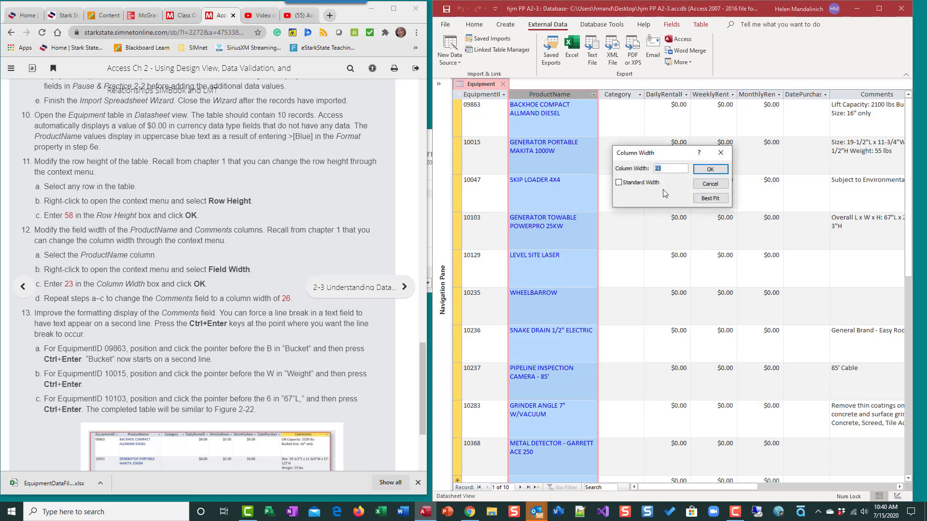
pyautogui.write('23')
pyautogui.press('Return')
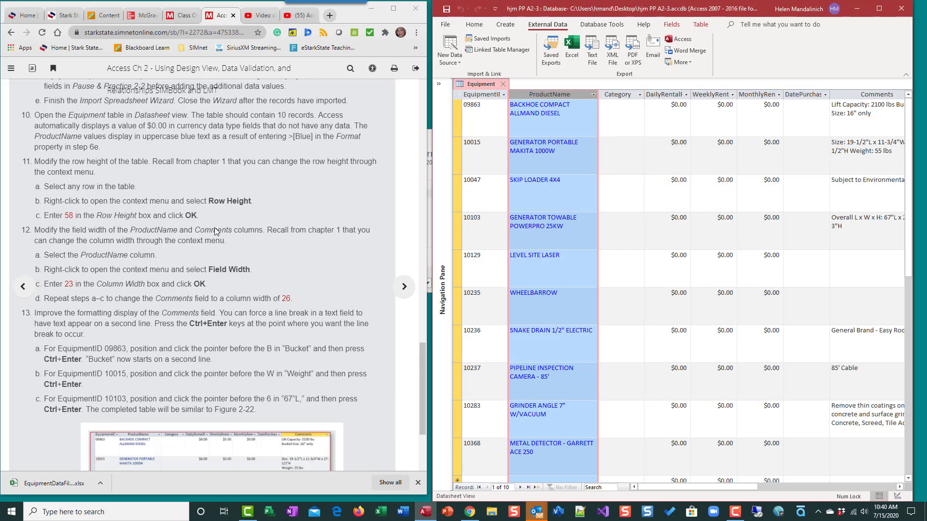
# - In the Comments column, insert a line break before "Bucket" for EquipmentID 09863 and before "Weight" for EquipmentID 10015
pyautogui.scroll(-3, 203, 311)
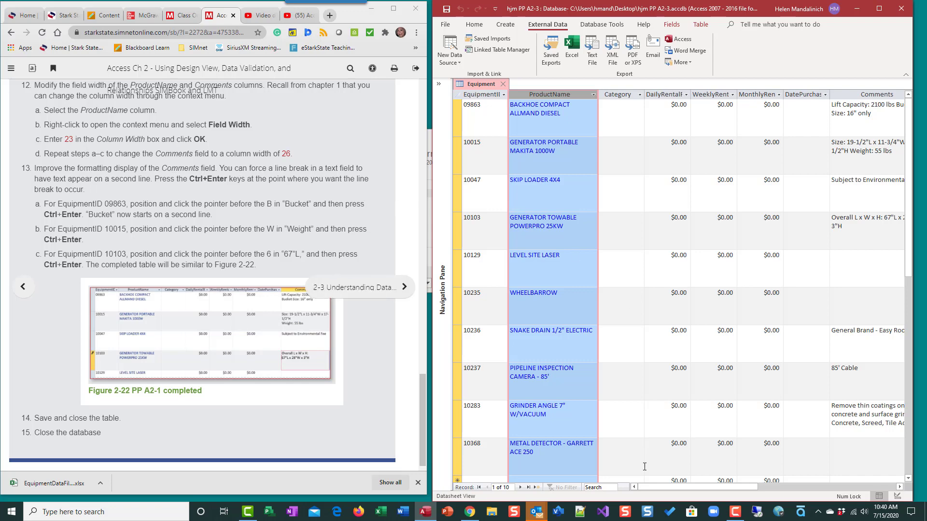
pyautogui.moveTo(668, 487); pyautogui.dragTo(761, 499)
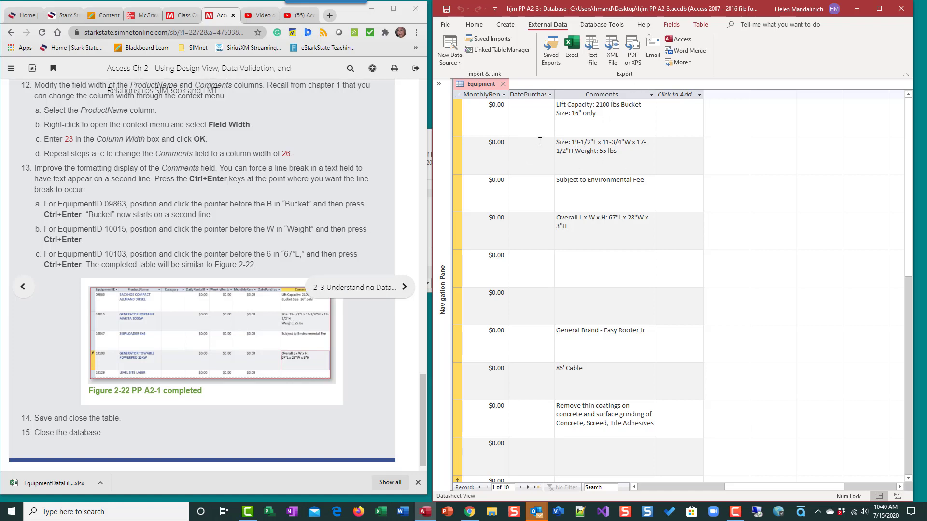
pyautogui.click(622, 104)
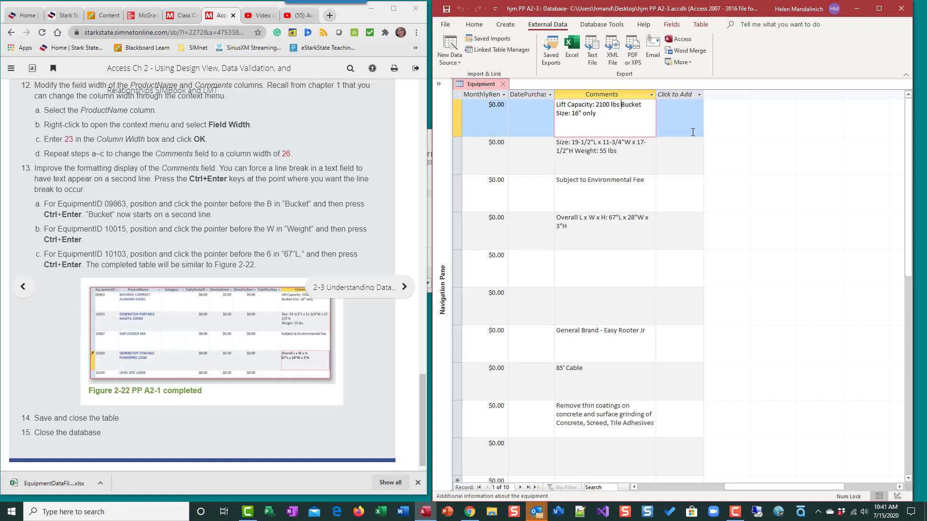
pyautogui.hotkey('ctrl', 'Return')
pyautogui.click(609, 152)
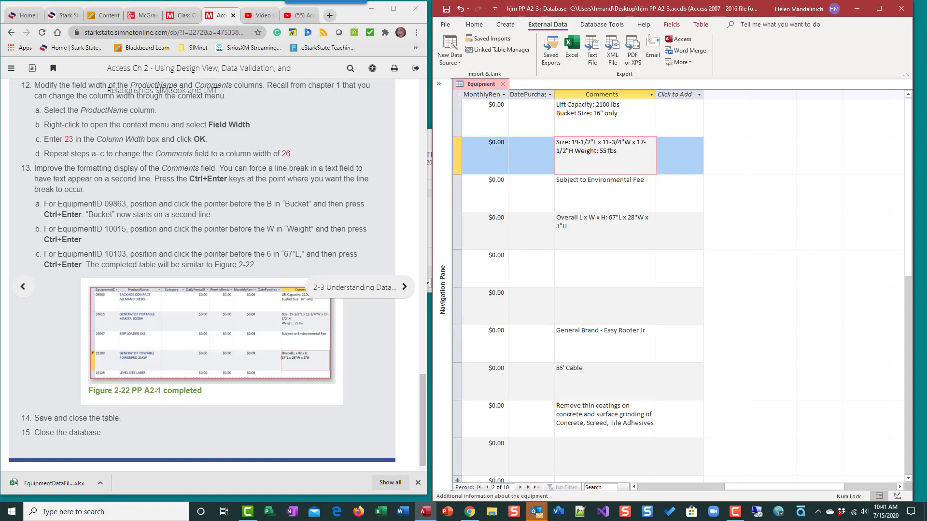
pyautogui.hotkey('ctrl', 'Return')
# - In the Comments column, insert a line break before "67"L" for EquipmentID 10103
pyautogui.scroll(-2, 629, 361)
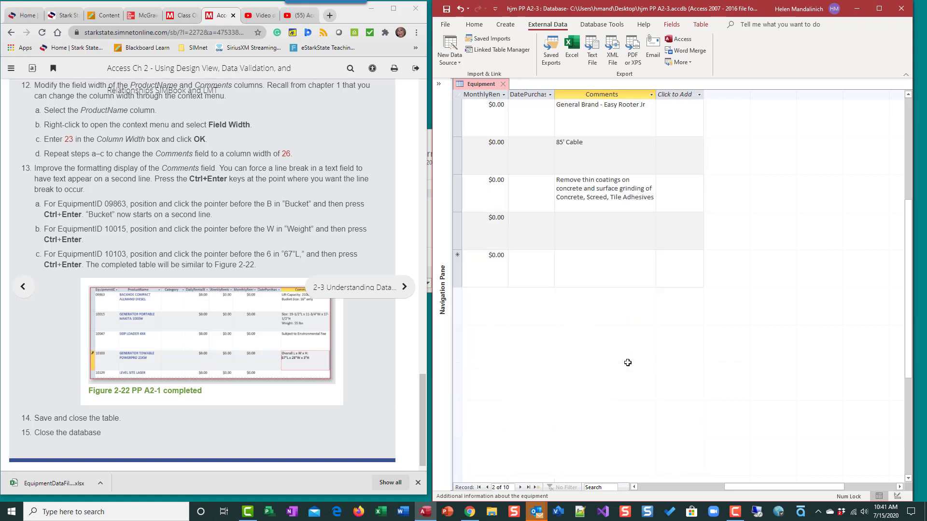
pyautogui.scroll(2, 629, 361)
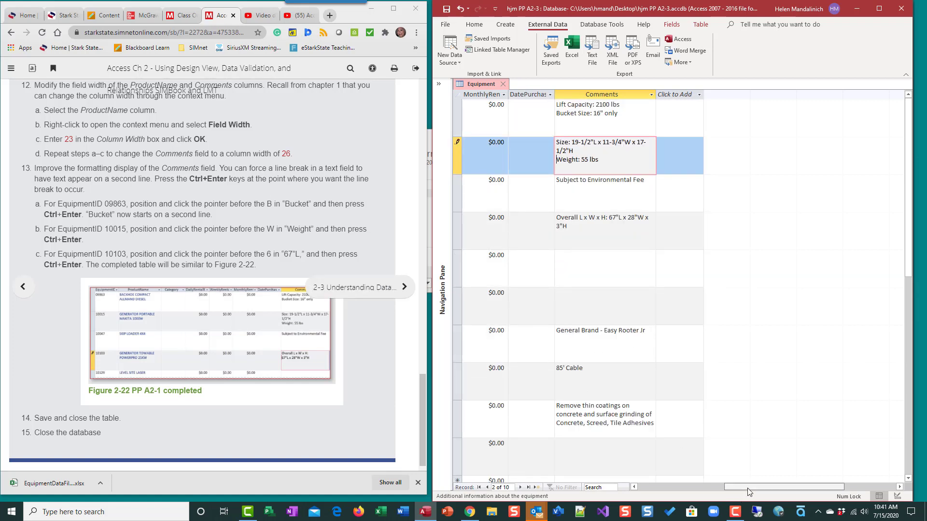
pyautogui.moveTo(749, 488); pyautogui.dragTo(656, 487)
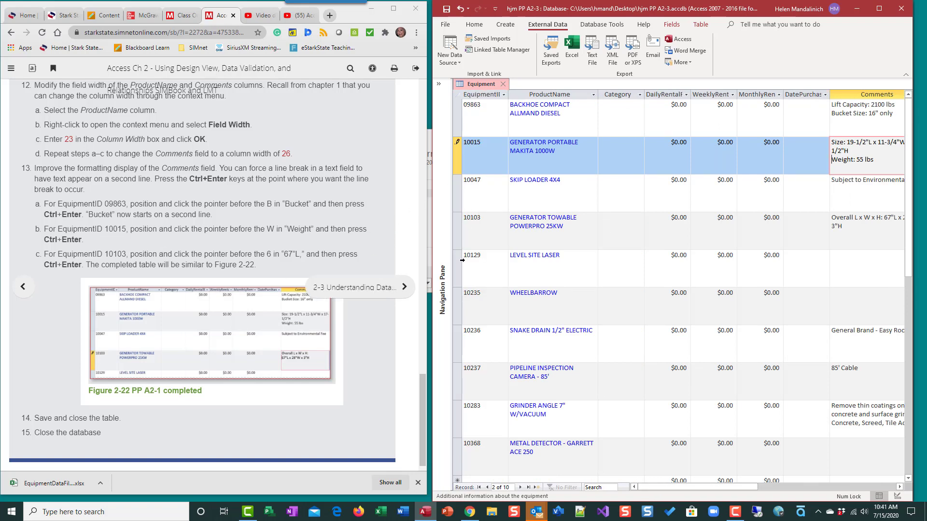
pyautogui.click(496, 231)
pyautogui.moveTo(737, 486); pyautogui.dragTo(789, 492)
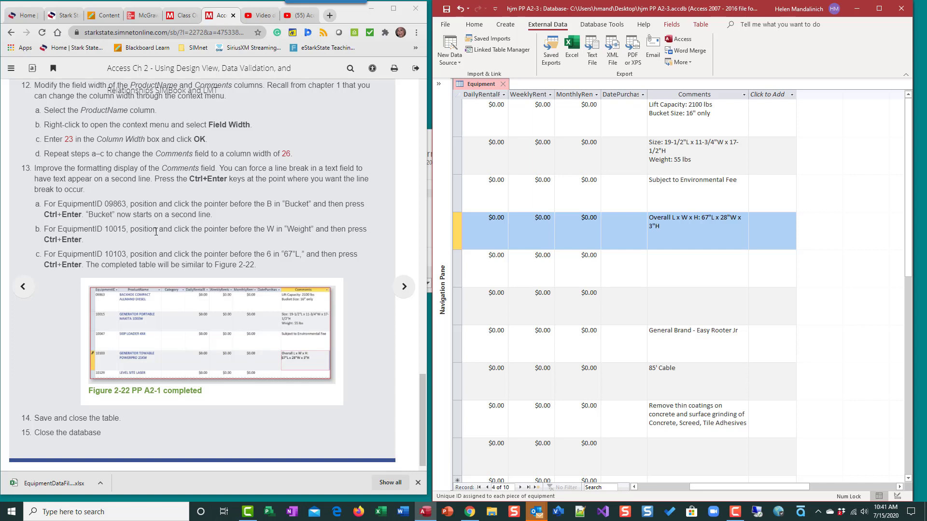
pyautogui.click(731, 218)
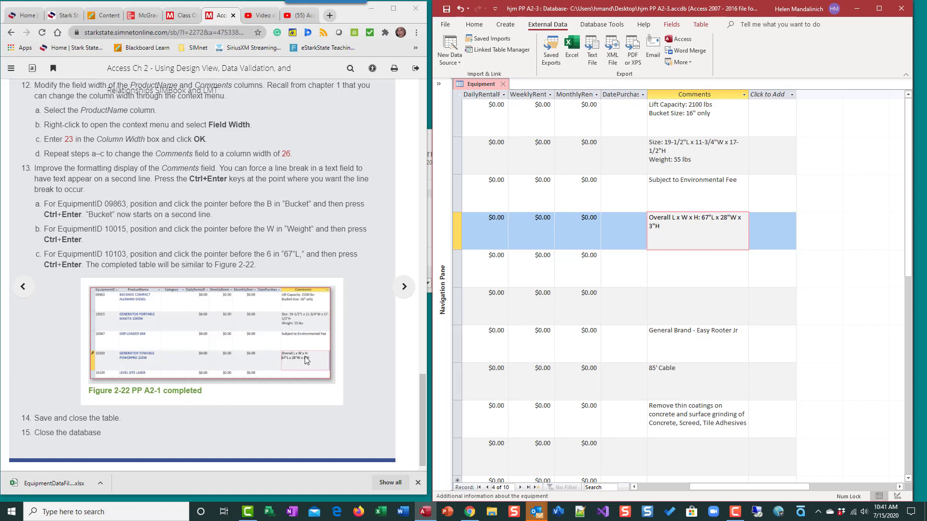
pyautogui.hotkey('ctrl', 'Return')
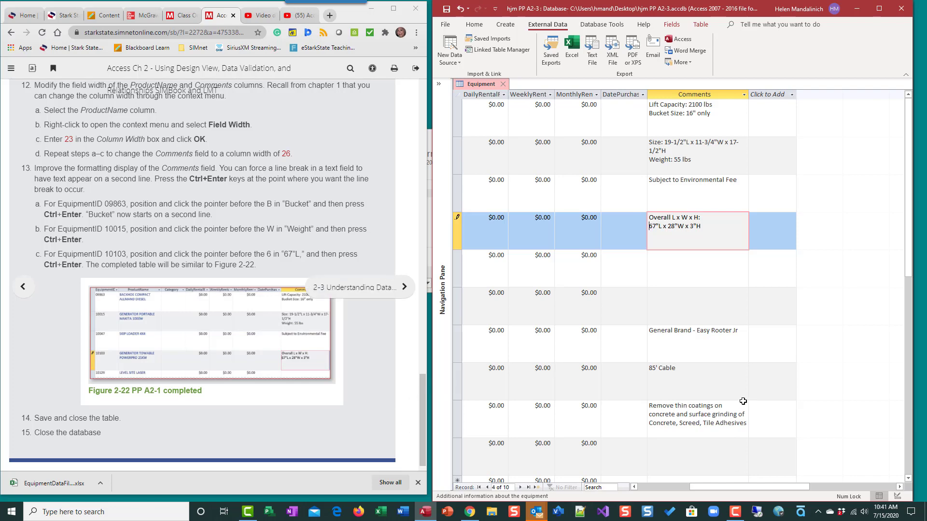
pyautogui.scroll(-1, 743, 401)
pyautogui.scroll(1, 715, 380)
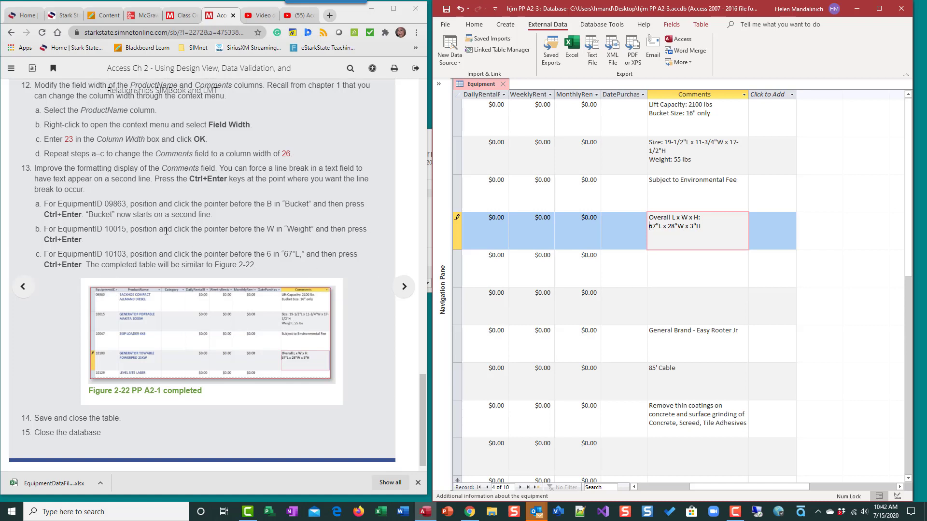
# - For EquipmentID 10015, insert another Comments line break between "11-3/4"" and "W x 17-1/2"H", and save the Equipment table
pyautogui.moveTo(722, 489); pyautogui.dragTo(656, 499)
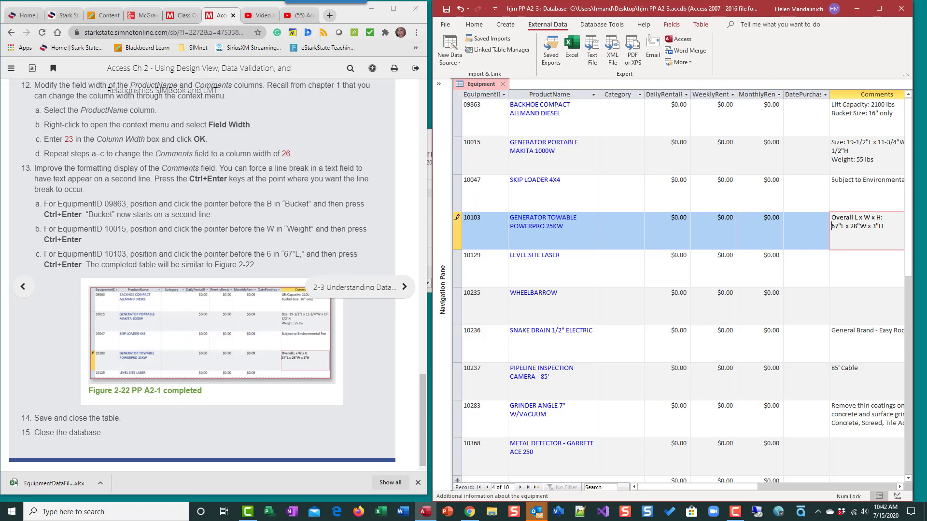
pyautogui.moveTo(740, 496); pyautogui.dragTo(790, 495)
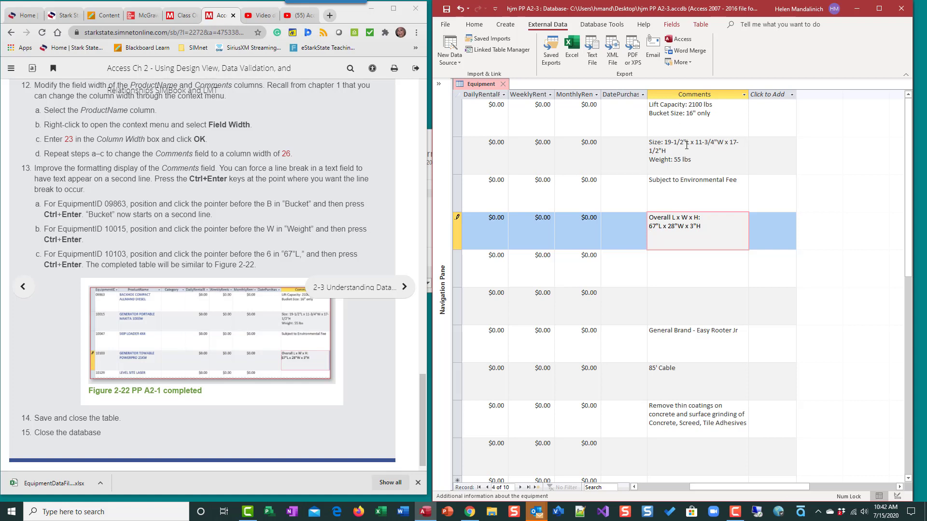
pyautogui.click(717, 141)
pyautogui.hotkey('ctrl', 'Return')
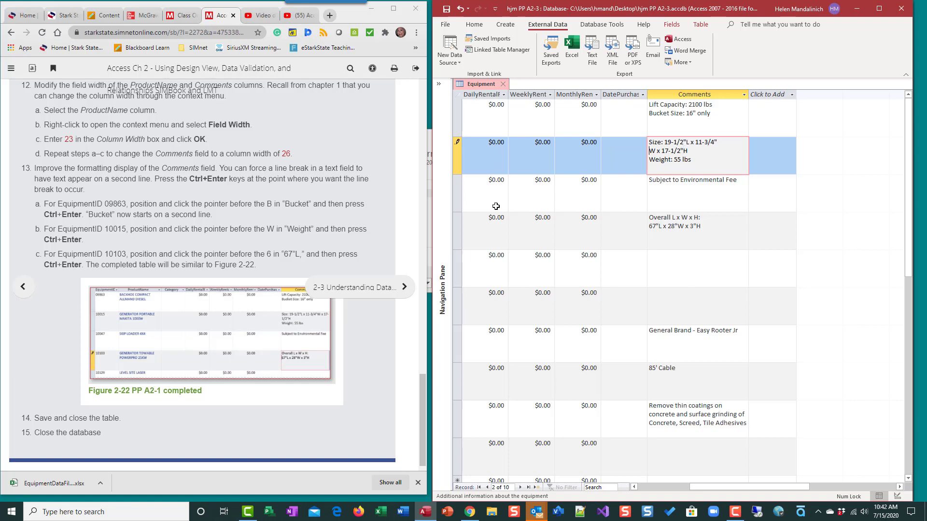
pyautogui.scroll(-1, 138, 246)
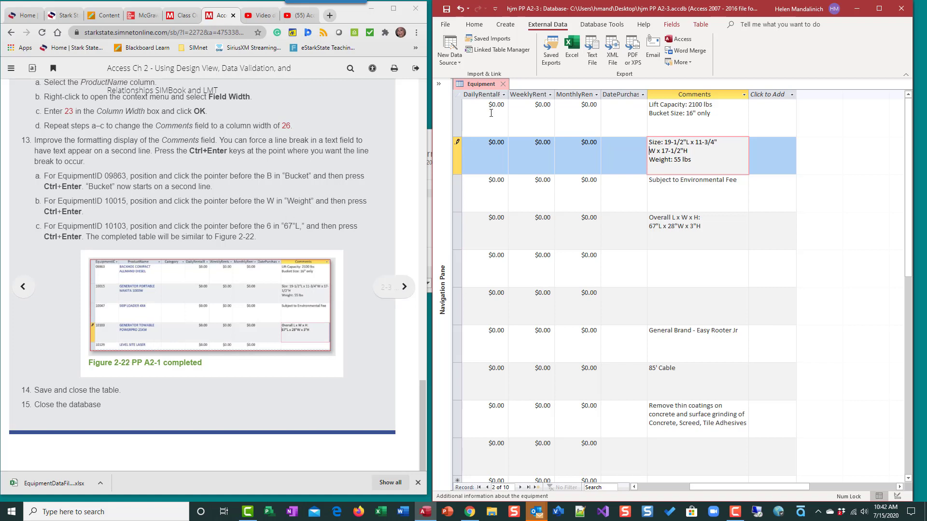
pyautogui.click(446, 9)
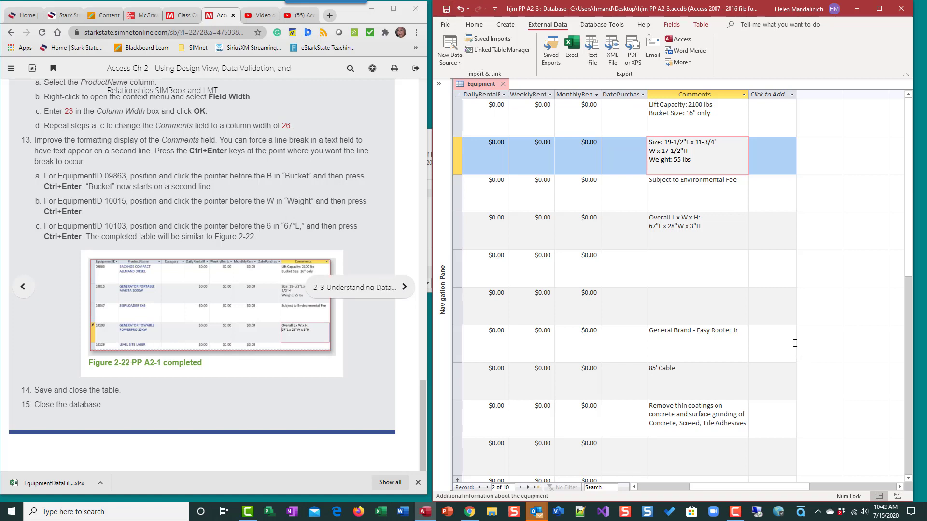